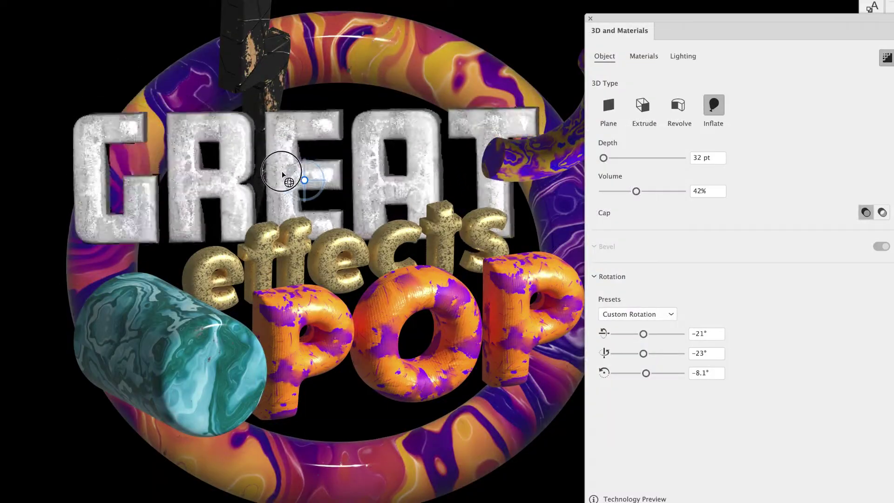
- Rotate the 3D GREAT text freely, then spin it about Z to 173.865°, −158.622°, 177.88°
mouse_move(307, 183)
left_mouse_down()
mouse_move(305, 166)
mouse_move(298, 184)
left_mouse_up()
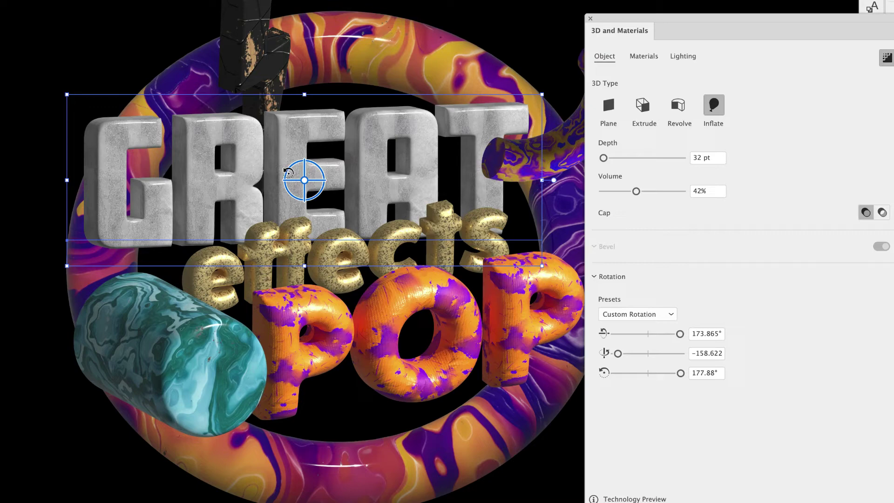
left_click_drag(289, 173, 285, 171)
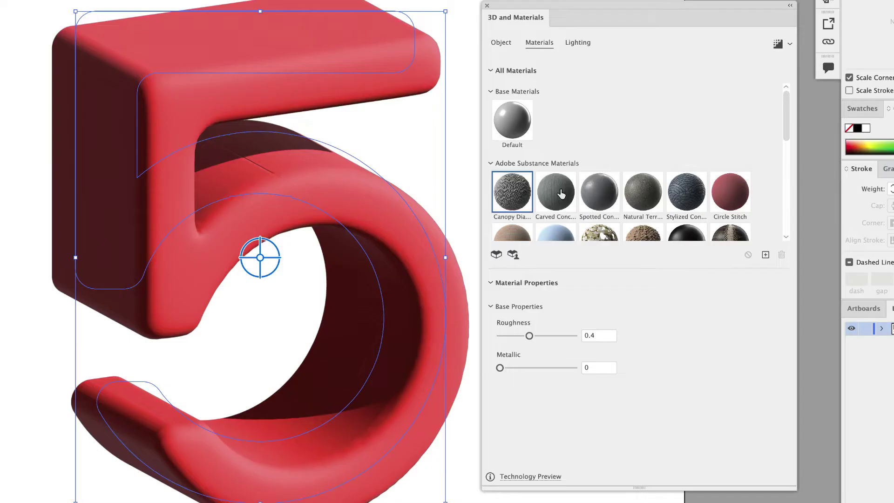
- Try Carved Concrete, Spotted Concrete, Circle Stitch, Calacatta Marble and Oxford Fabric on the 5, ending on Gingham Print
left_click(559, 193)
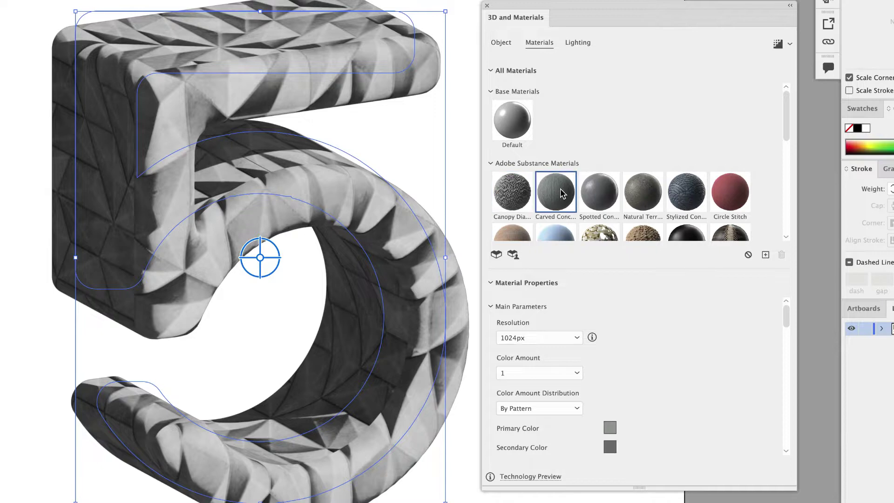
left_click(601, 193)
left_click(726, 191)
scroll(722, 190, "down", 3)
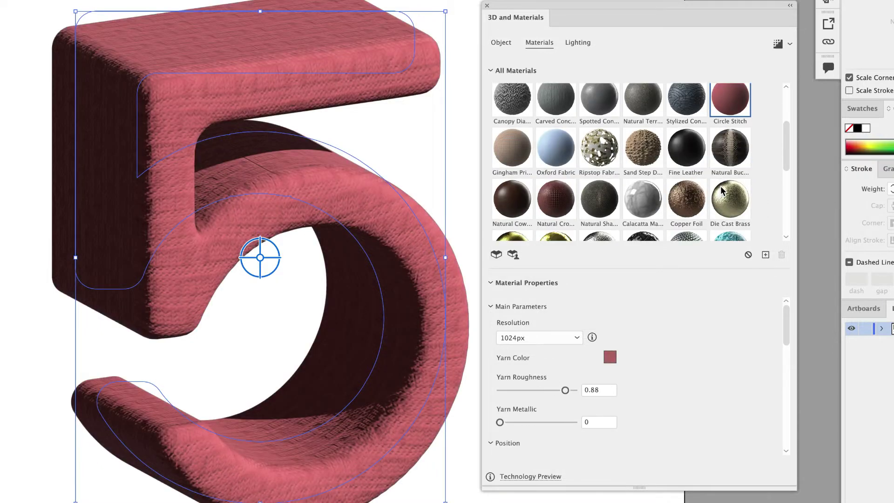
left_click(630, 191)
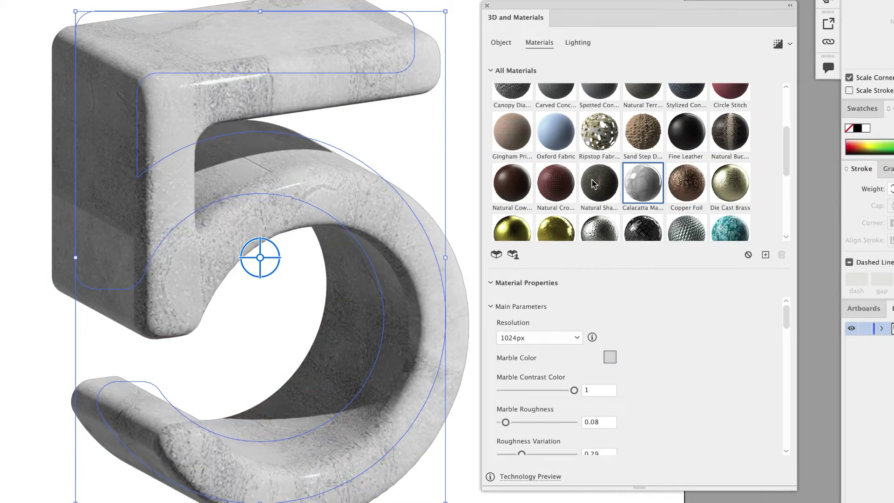
left_click(556, 133)
left_click(513, 135)
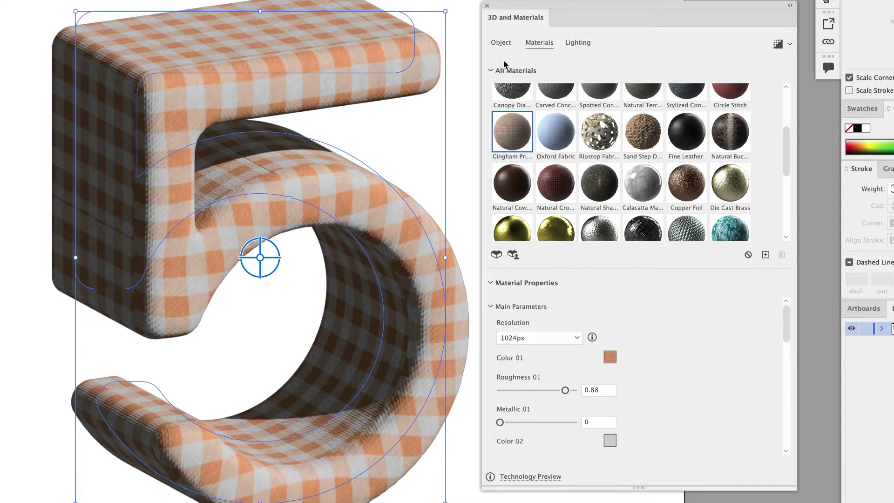
- Set the 5's extrusion depth to 67 pt
left_click(501, 42)
left_click_drag(529, 140, 499, 142)
left_click_drag(258, 238, 281, 225)
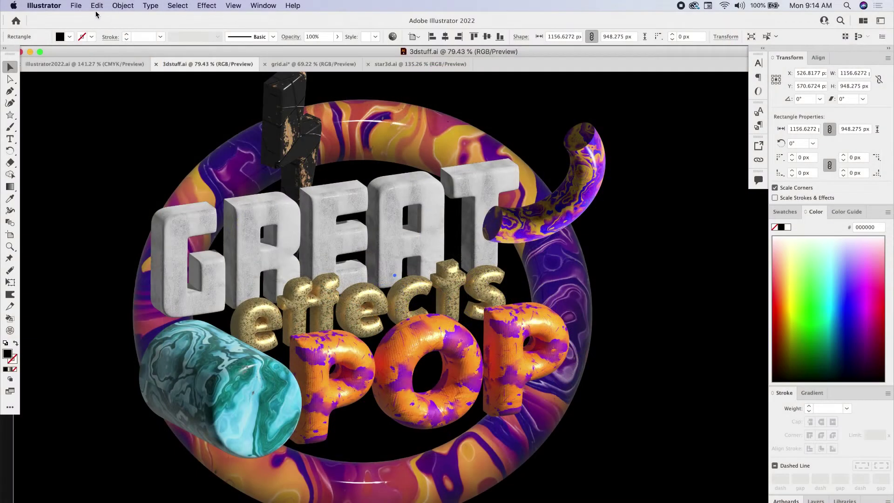
- Create a new 1080 × 1350 px document
left_click(76, 6)
left_click(77, 18)
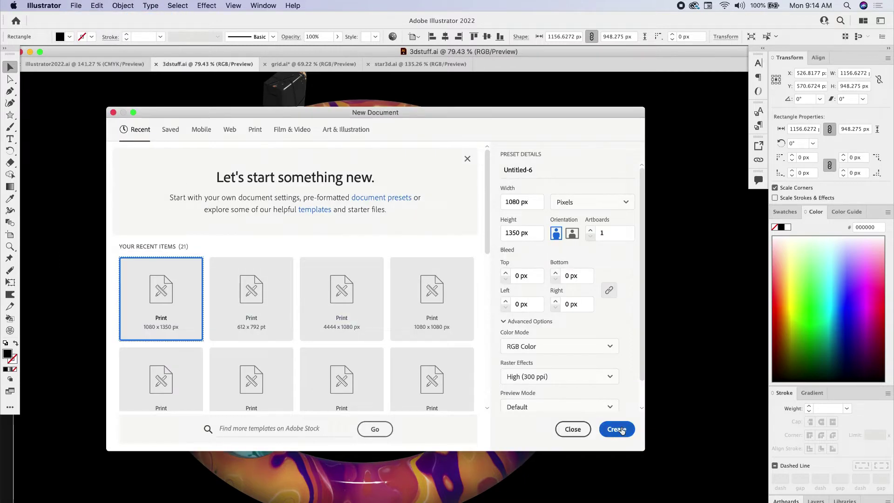
left_click(621, 429)
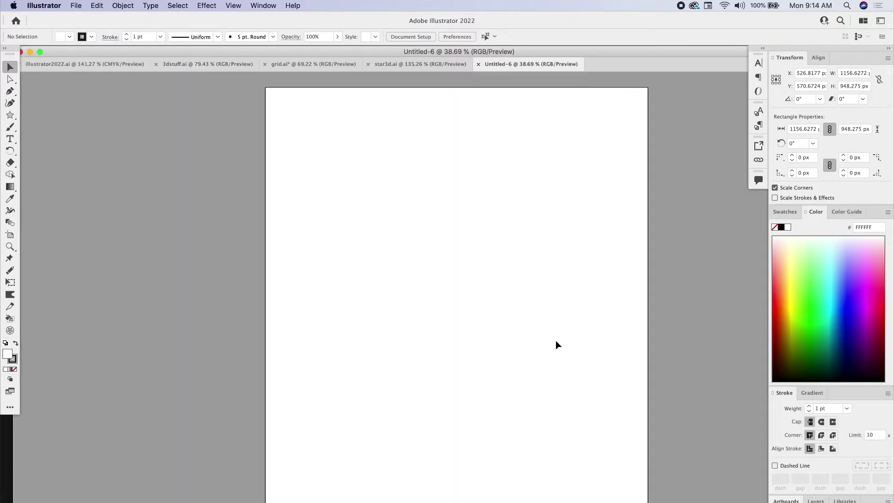
- Type a letter A near the page centre and scale it up large
scroll(537, 339, "up", 3)
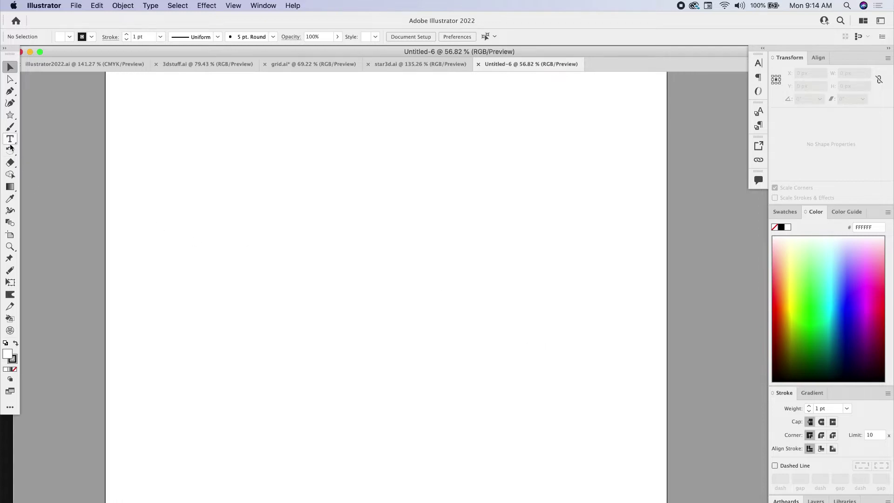
left_click_drag(10, 147, 46, 138)
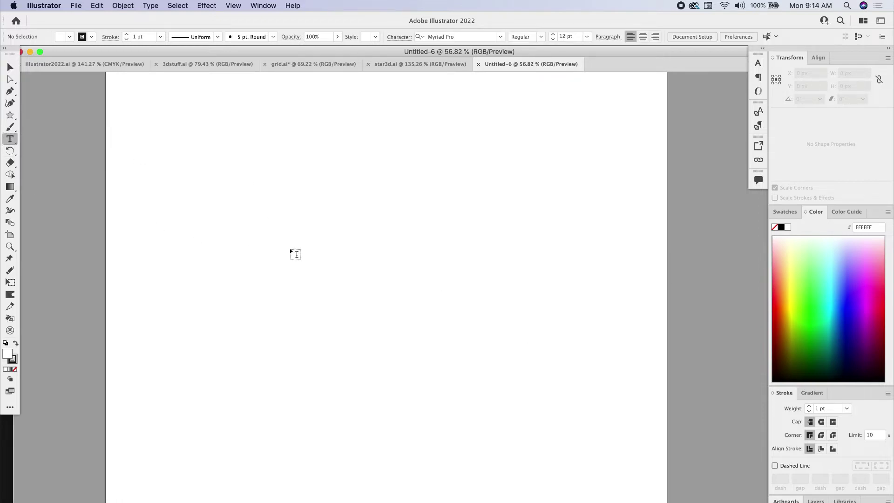
left_click(296, 254)
type("A")
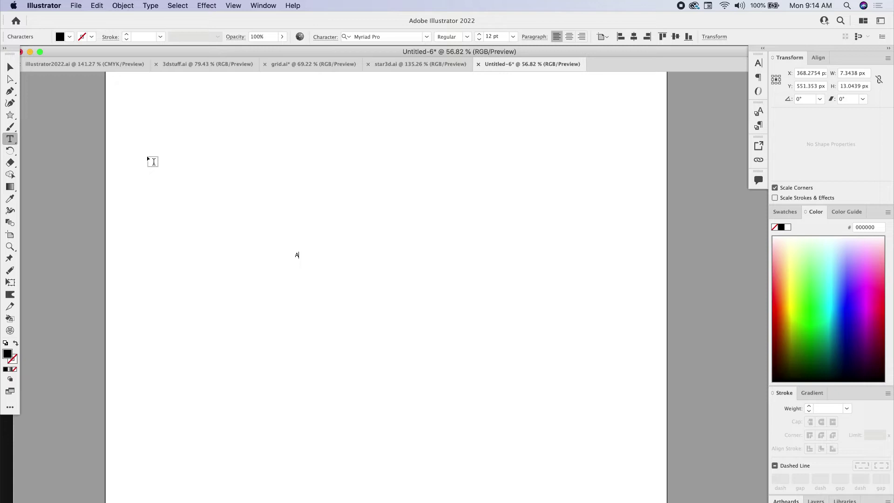
left_click(4, 67)
left_click_drag(304, 249, 453, 59)
- Set the letter A in FatFrank Heavy
scroll(442, 83, "right", 5)
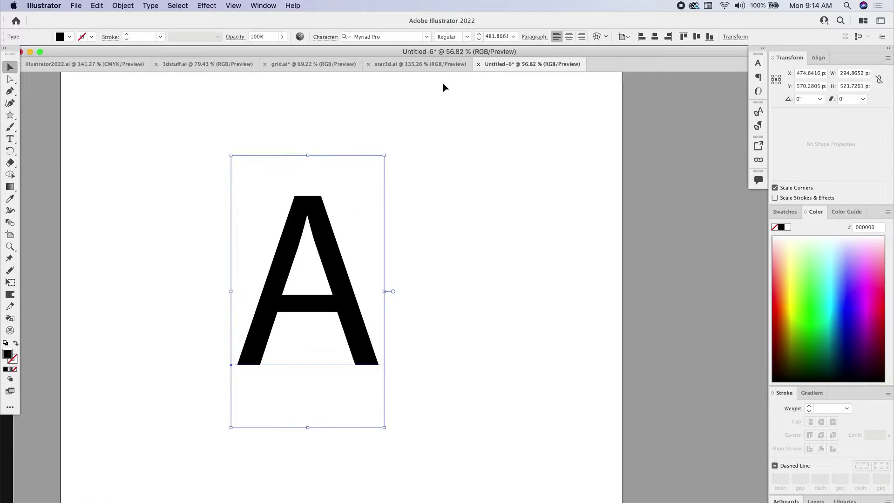
left_click(426, 37)
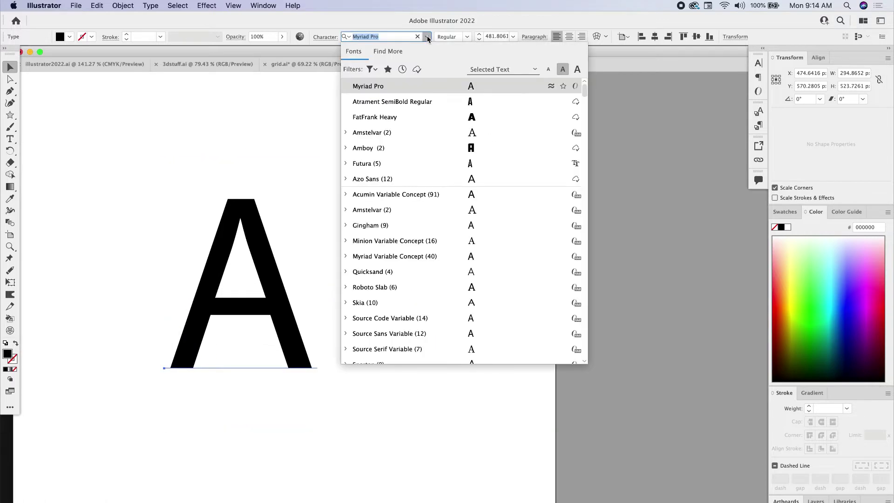
left_click(447, 116)
left_click(417, 367)
scroll(417, 367, "left", 3)
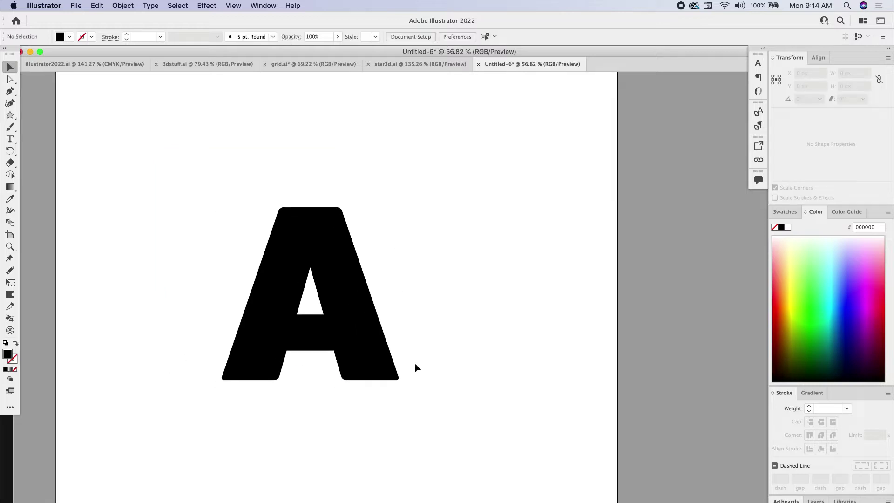
- Apply Effect > 3D and Materials > Extrude & Bevel to the A, giving a 50 pt extrusion
left_click(340, 319)
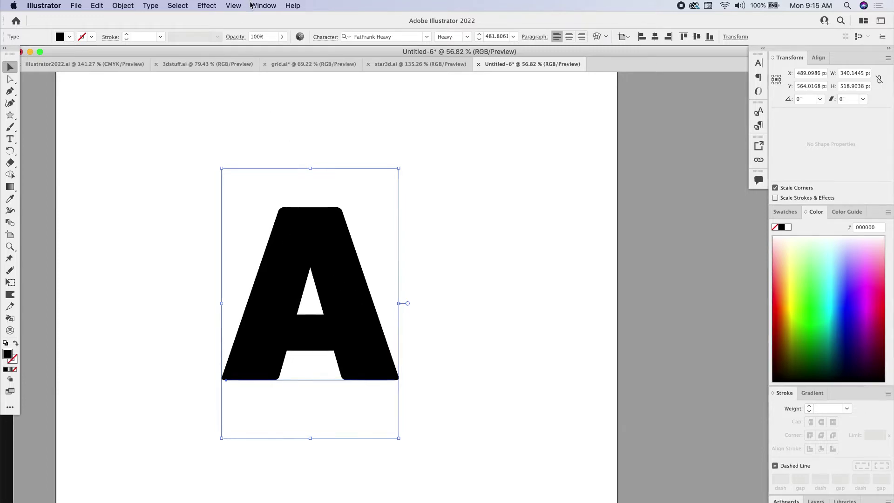
left_click(208, 5)
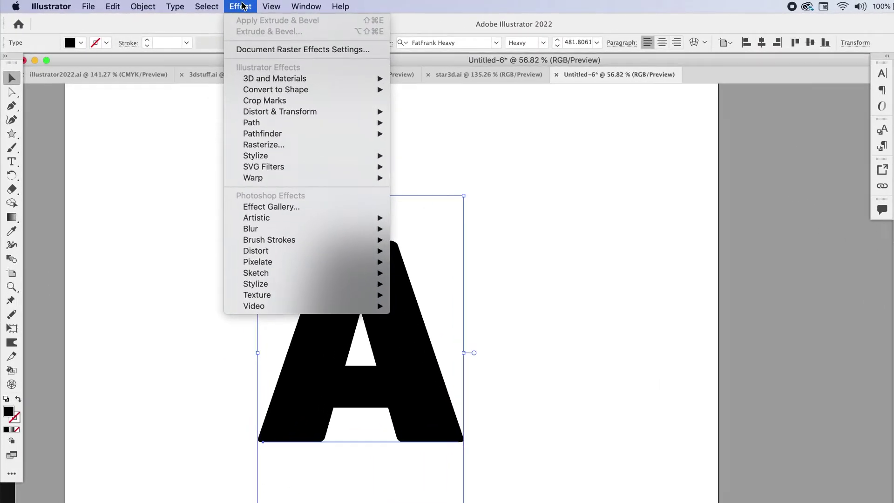
mouse_move(248, 74)
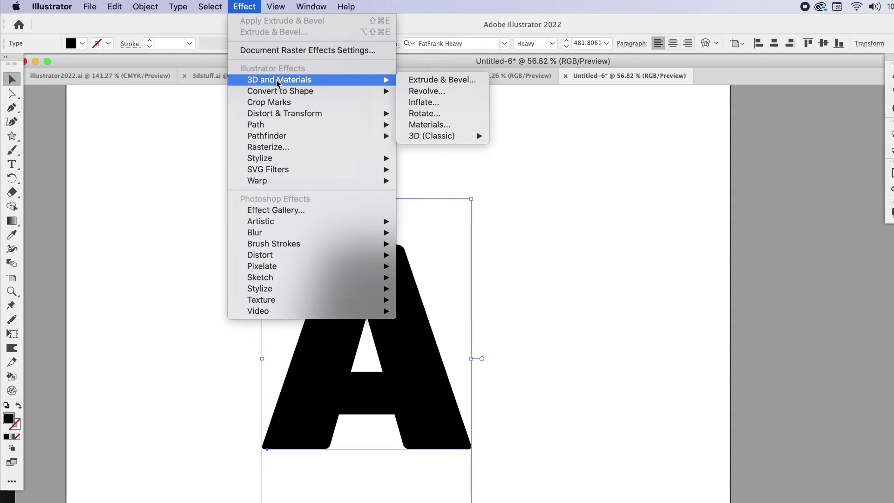
mouse_move(447, 139)
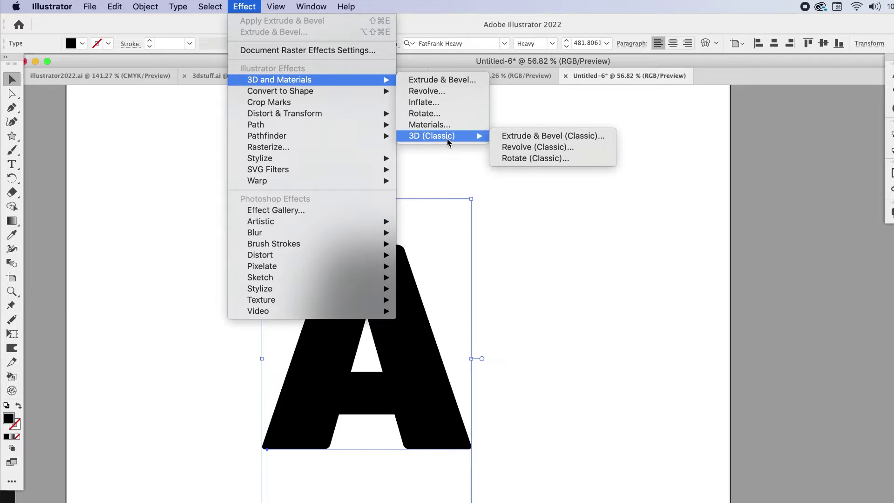
left_click(449, 79)
left_click_drag(756, 139, 688, 139)
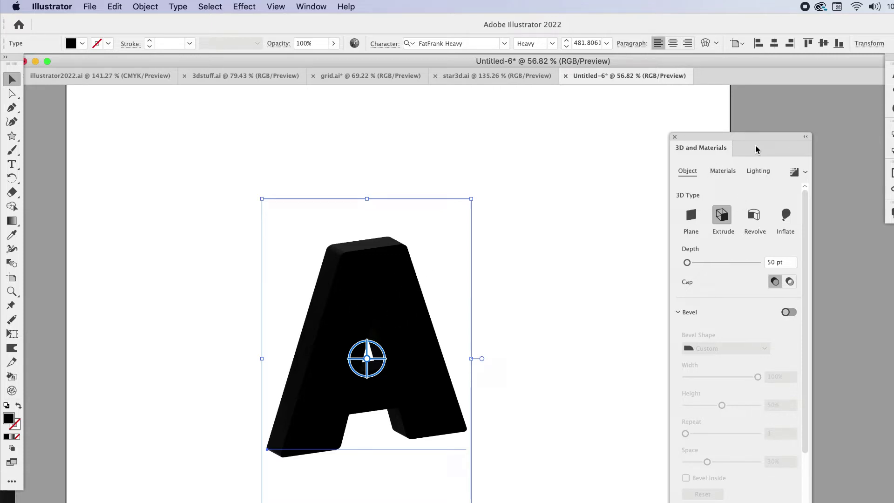
- Move the 3D settings aside and colour the letter A blue
left_click_drag(756, 148, 609, 168)
scroll(507, 291, "up", 5)
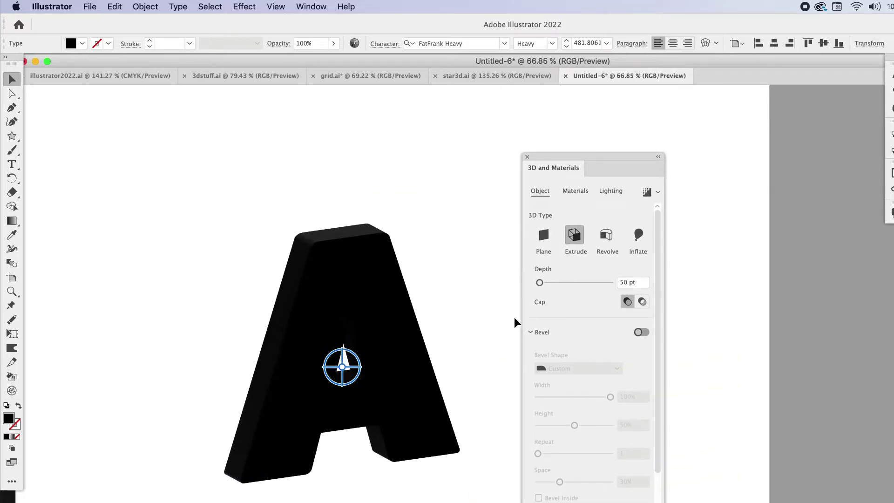
left_click_drag(373, 295, 374, 275)
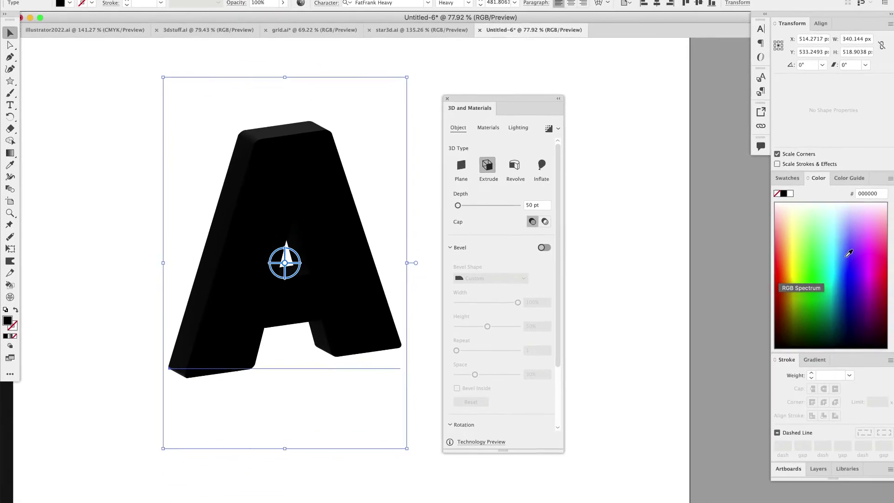
left_click(893, 339)
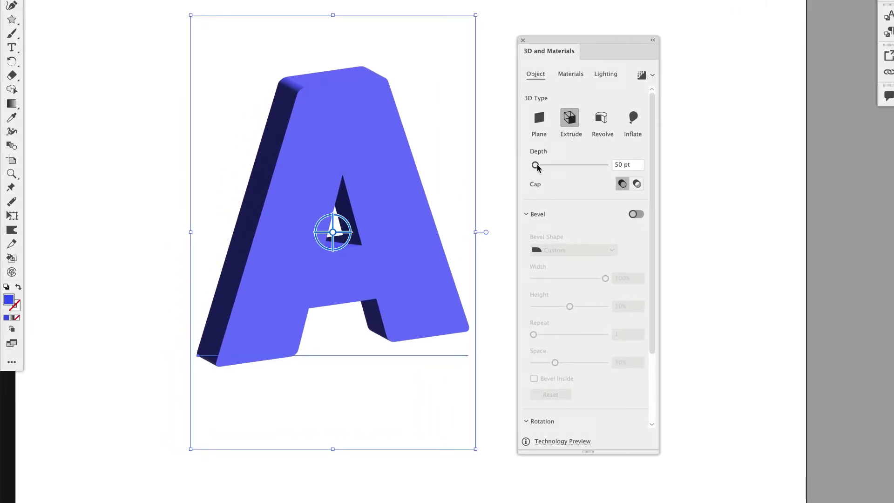
- Deepen the A's extrusion to 228 pt, keeping caps on after briefly toggling them off
mouse_move(536, 166)
left_mouse_down()
mouse_move(567, 168)
mouse_move(543, 171)
left_mouse_up()
left_click(636, 184)
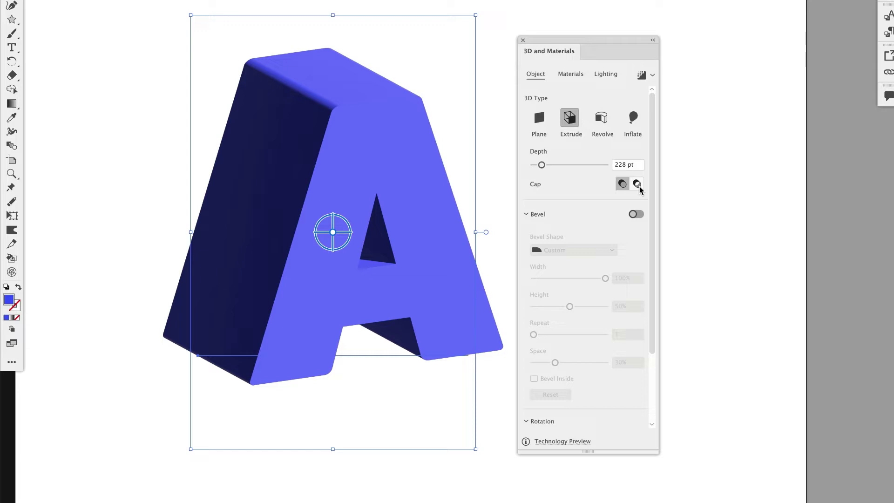
left_click(623, 184)
- Add a bevel to the A, trying Stepped, Convex and Round Outline before settling on Round
left_click(636, 214)
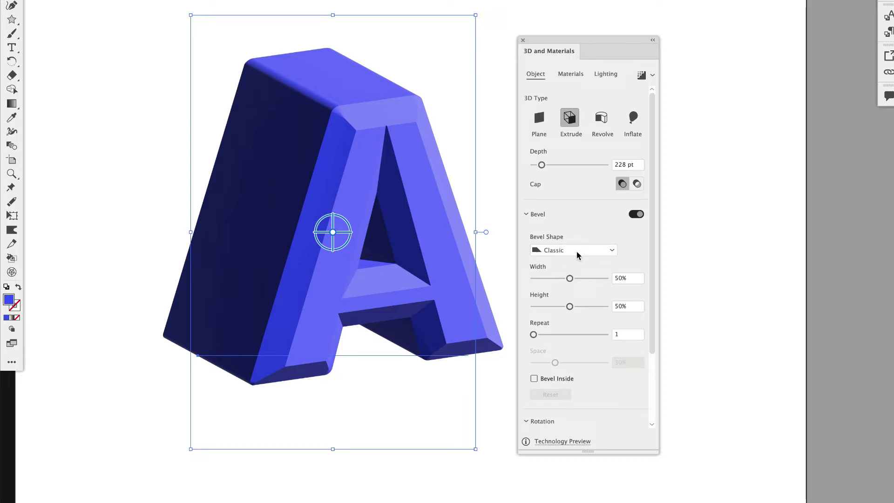
left_click(576, 251)
left_click(579, 276)
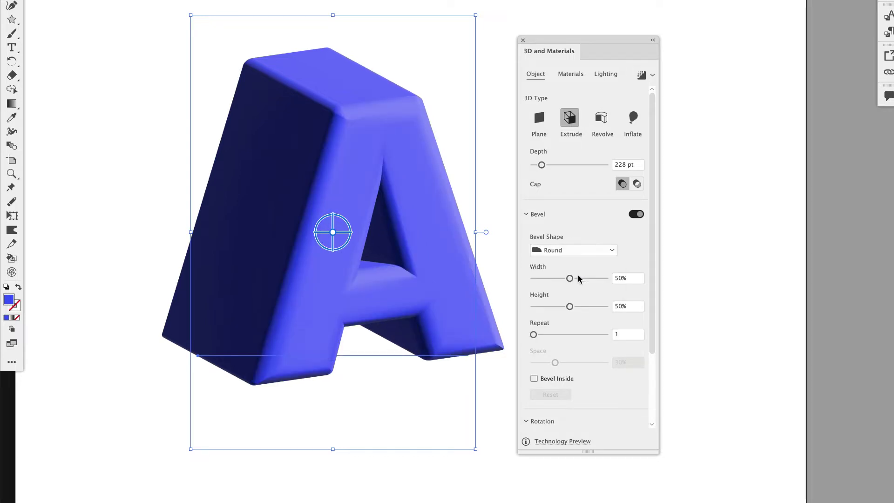
left_click(580, 250)
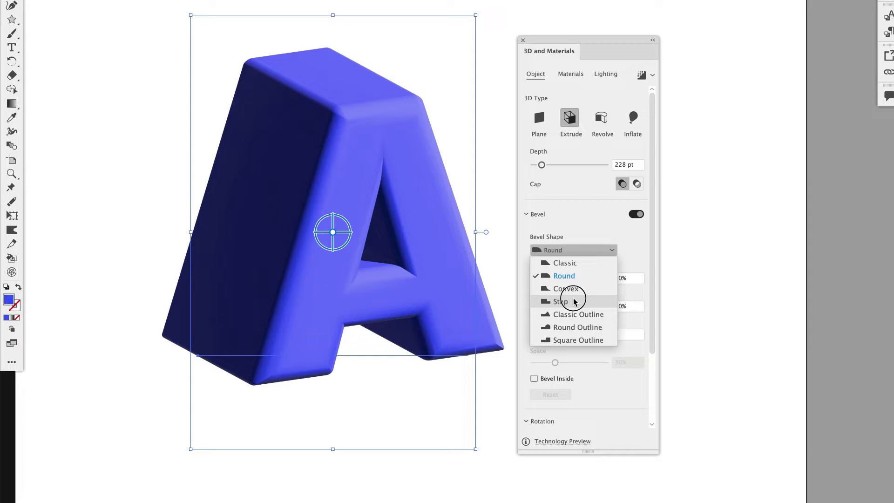
left_click(573, 299)
left_click(579, 250)
left_click(576, 285)
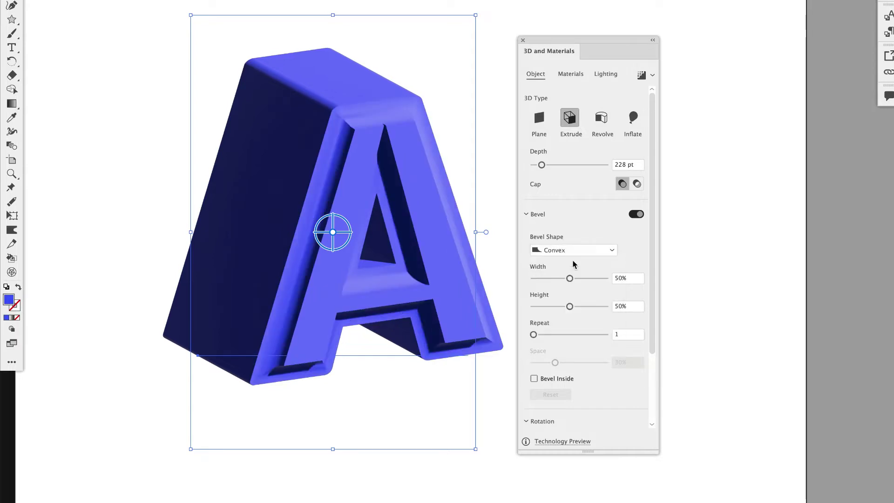
left_click(573, 252)
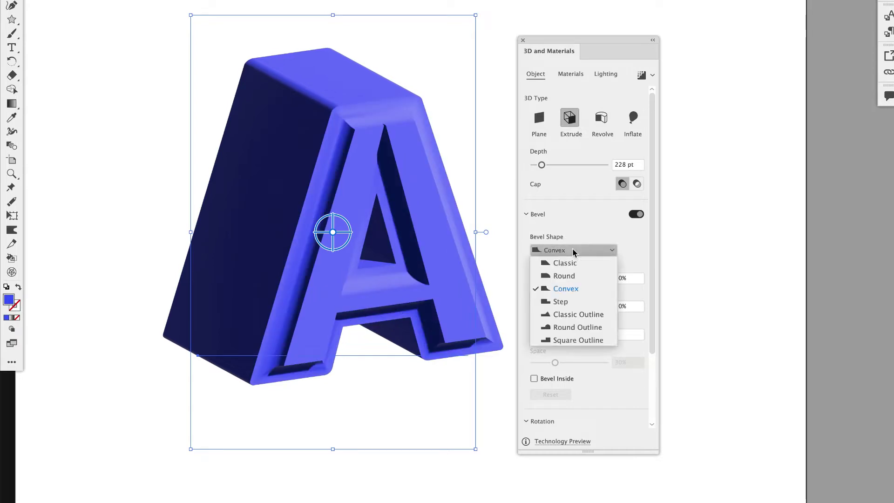
left_click(569, 326)
left_click(570, 254)
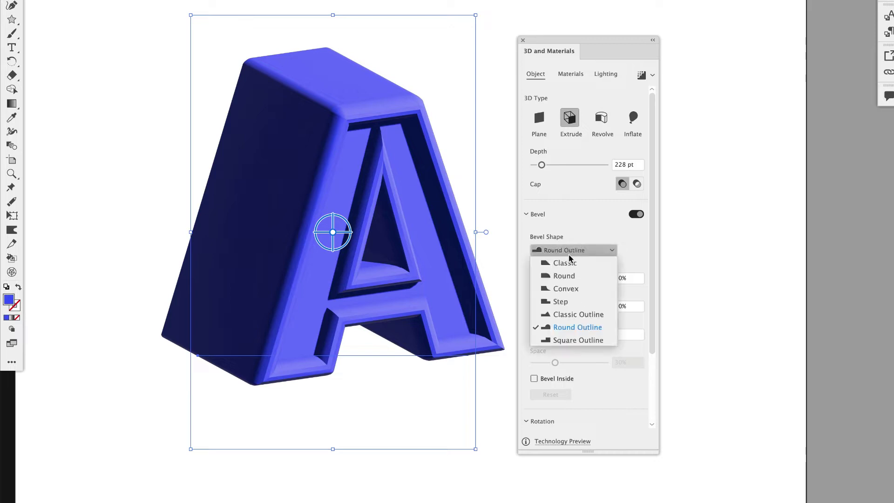
left_click(566, 278)
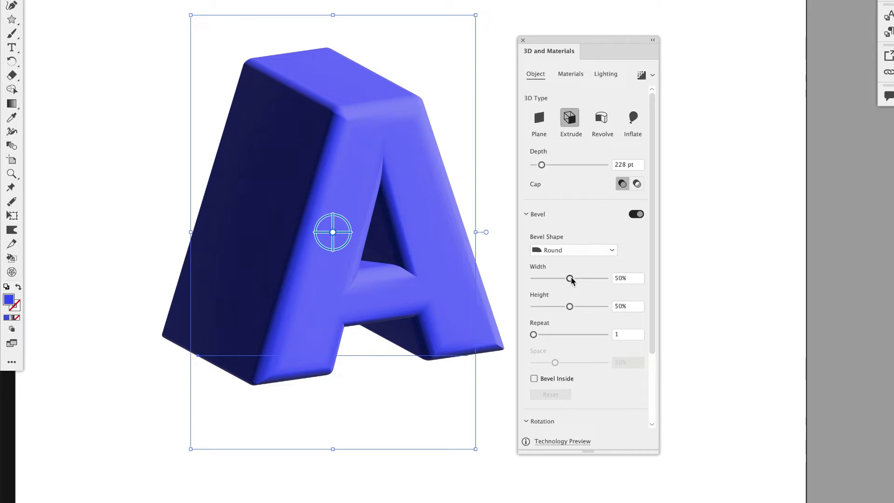
- Experiment with bevel width, height, repeat and Bevel Inside, then reset to 50% width, 50% height, 1 repeat
left_click_drag(569, 278, 557, 308)
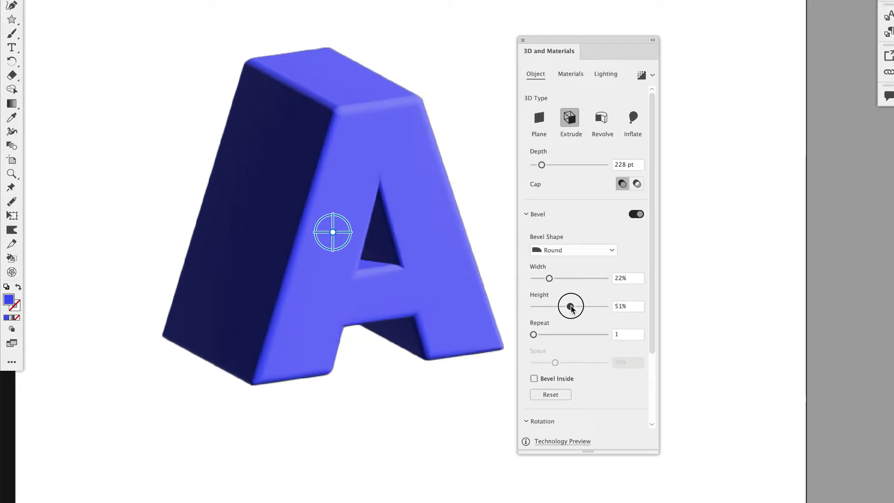
left_click_drag(571, 309, 569, 307)
mouse_move(534, 335)
left_mouse_down()
mouse_move(579, 337)
mouse_move(532, 336)
left_mouse_up()
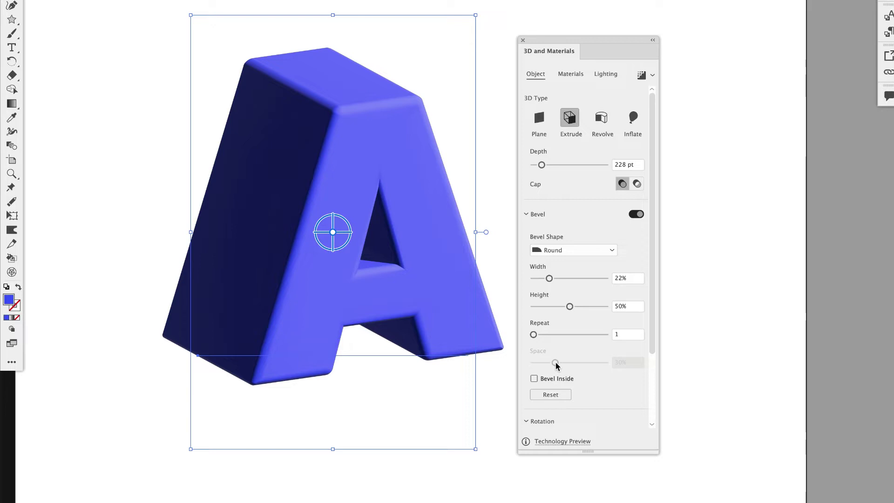
left_click(534, 379)
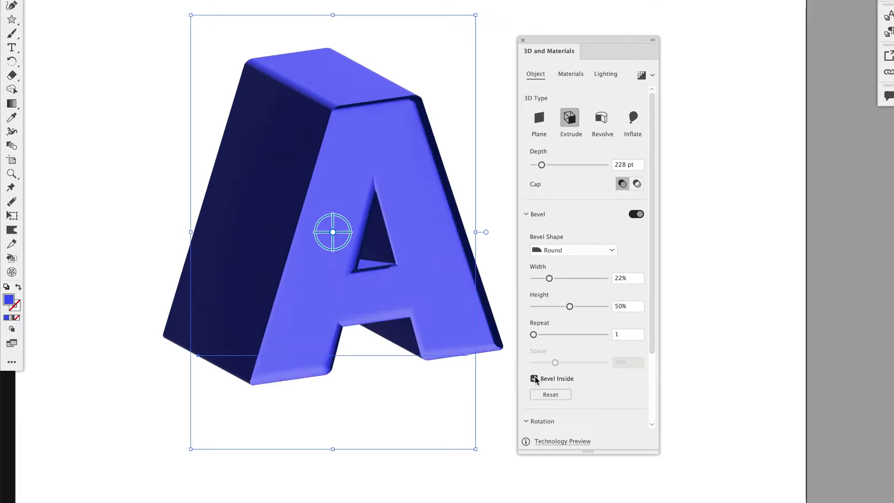
left_click(544, 395)
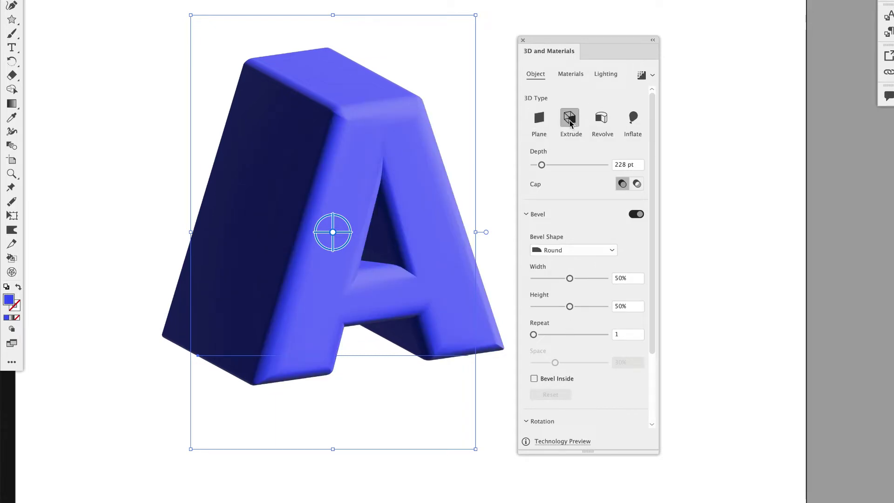
- Switch the A to a flat Plane, nudge it, try Extrude, then return to Plane
left_click(547, 122)
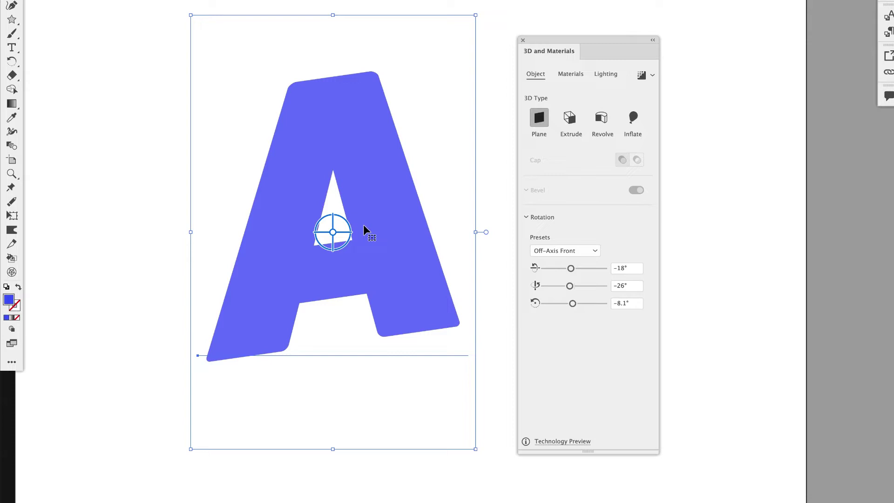
left_click_drag(397, 233, 396, 209)
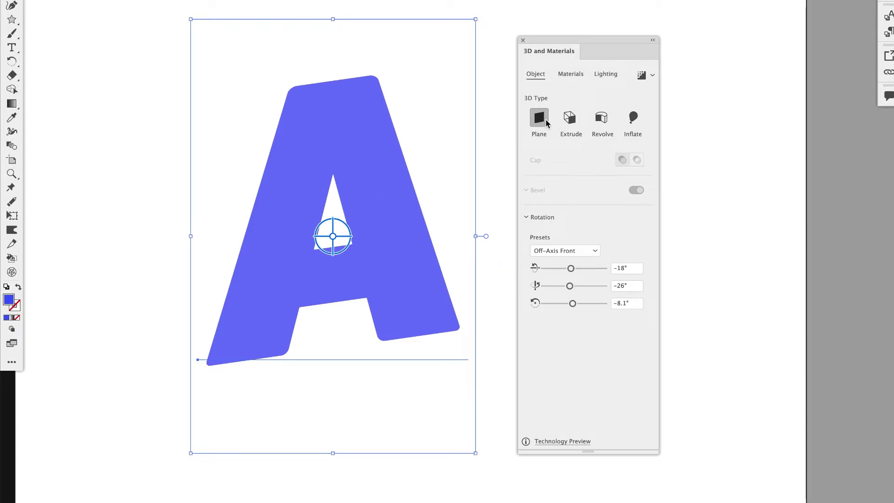
left_click(569, 120)
scroll(566, 318, "down", 3)
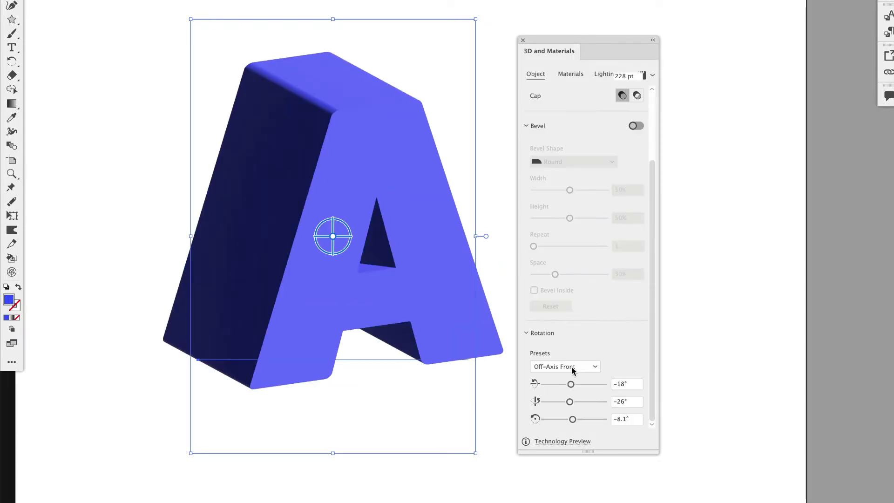
scroll(569, 353, "up", 3)
left_click(538, 118)
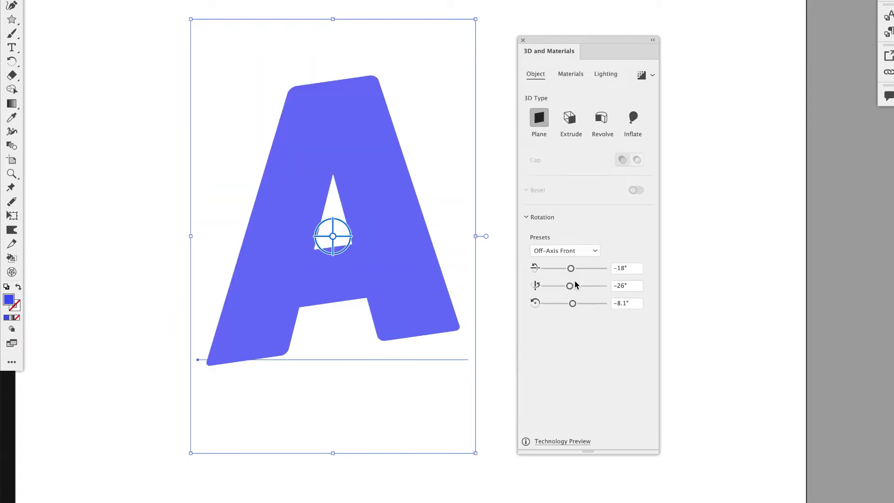
- Freely rotate the flat A to 138°, −135.104°, 161.213°
left_click(573, 252)
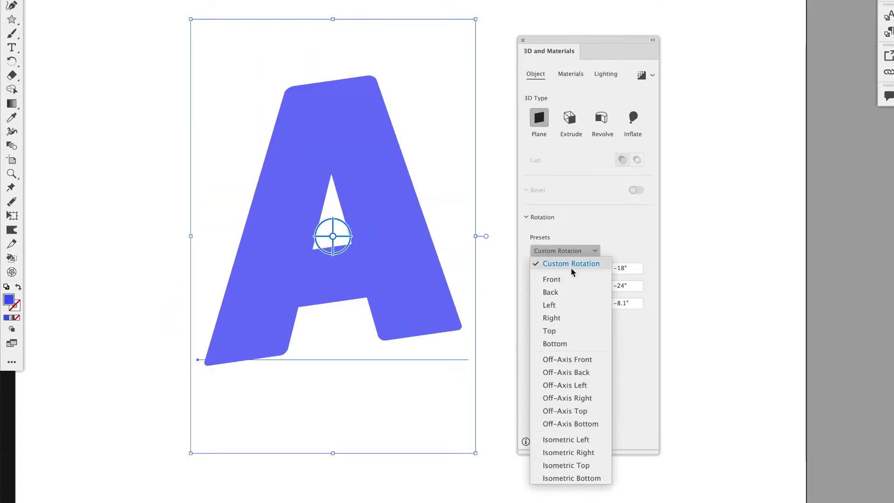
left_click(572, 264)
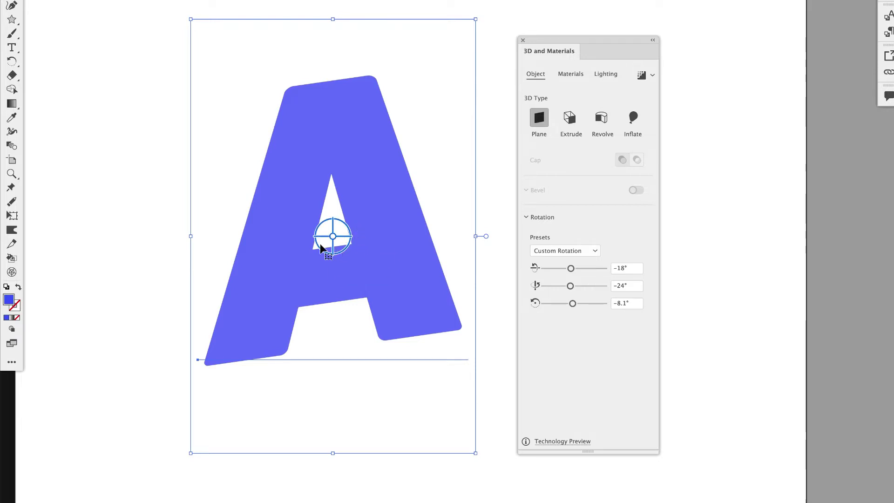
scroll(300, 239, "up", 3)
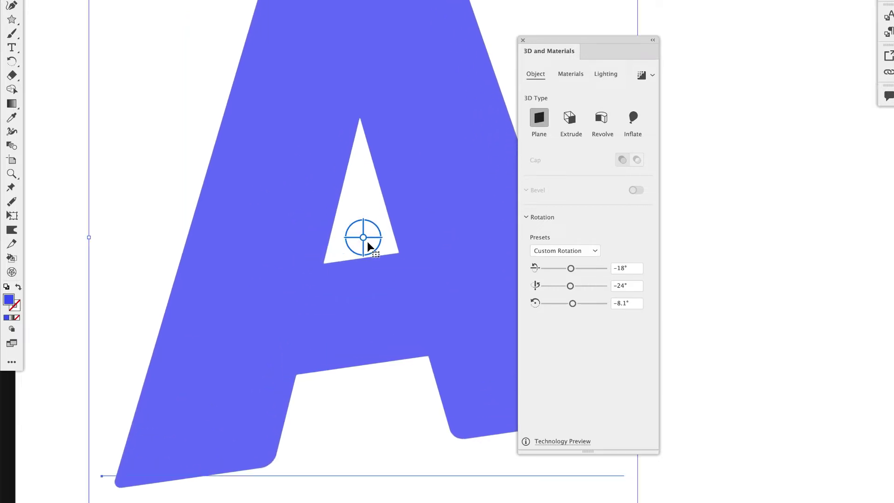
left_click_drag(363, 239, 320, 219)
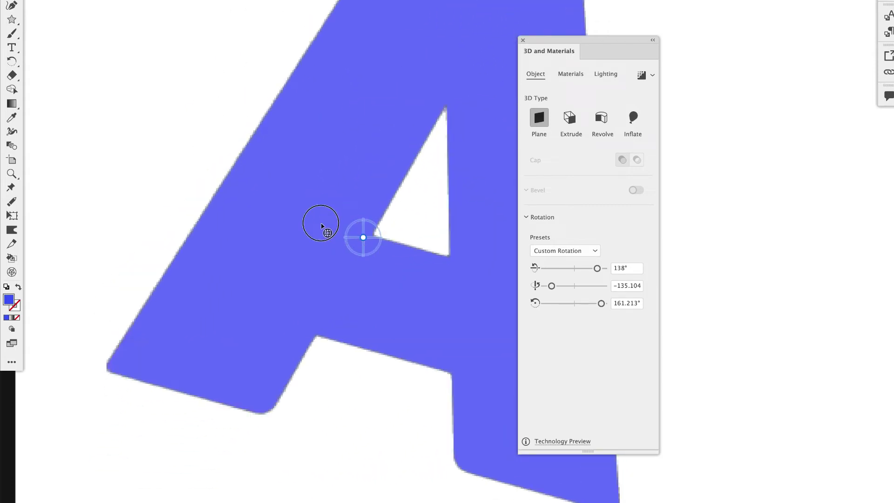
- Extrude the A again at 41 pt and turn it near front-facing at 9.128°, −2.229°, −6.997°
left_click(571, 119)
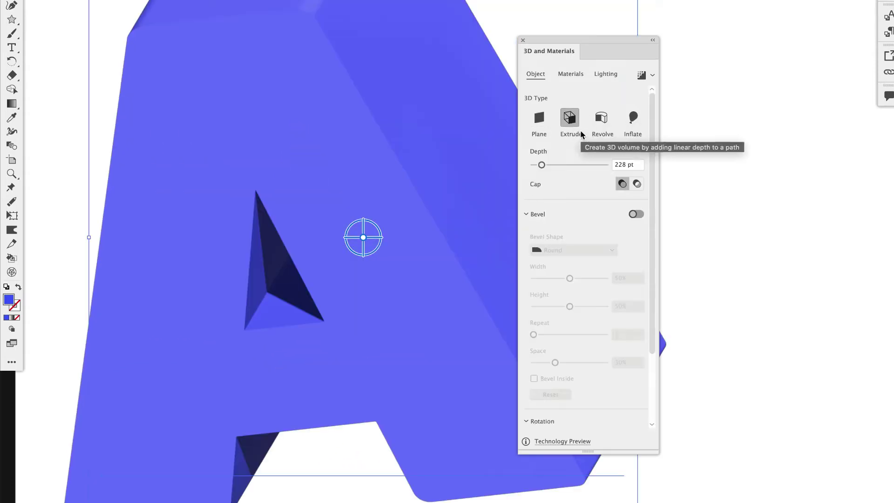
left_click_drag(541, 165, 534, 167)
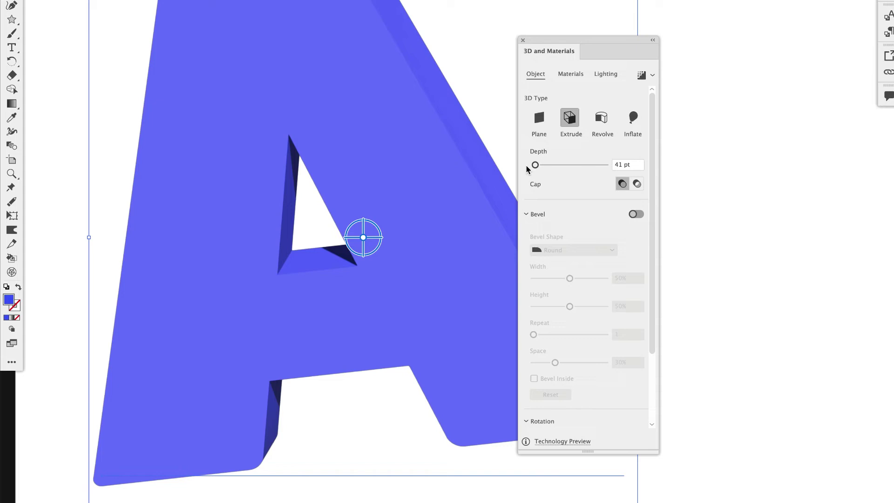
left_click_drag(365, 238, 367, 205)
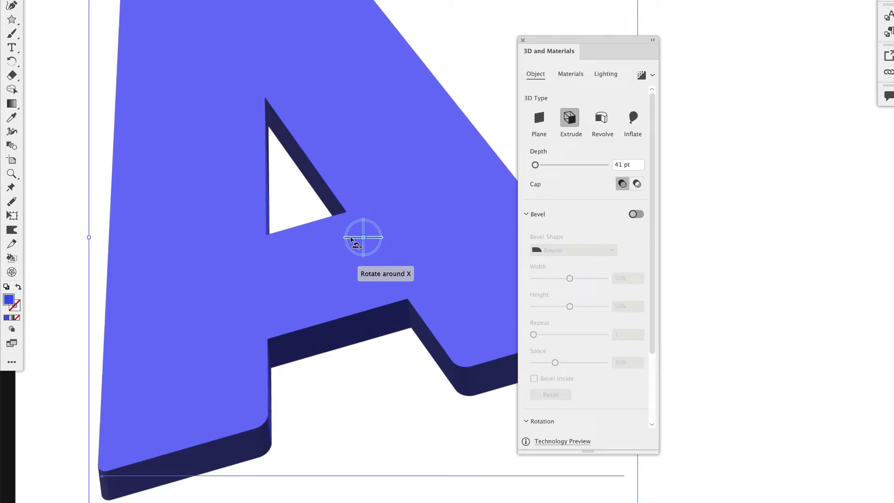
mouse_move(351, 239)
left_mouse_down()
mouse_move(335, 241)
mouse_move(355, 313)
mouse_move(351, 154)
mouse_move(354, 243)
mouse_move(411, 238)
mouse_move(350, 238)
mouse_move(359, 233)
mouse_move(366, 254)
mouse_move(347, 184)
mouse_move(234, 200)
mouse_move(355, 206)
mouse_move(351, 226)
left_mouse_up()
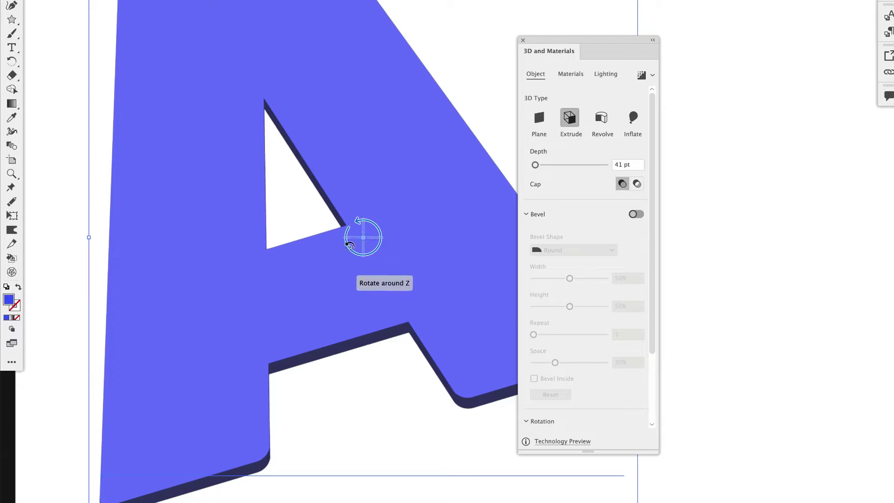
mouse_move(355, 223)
left_mouse_down()
mouse_move(343, 233)
mouse_move(355, 225)
left_mouse_up()
scroll(592, 335, "down", 4)
- Try the Front, Right and Isometric Left rotation presets on the A
left_click(579, 367)
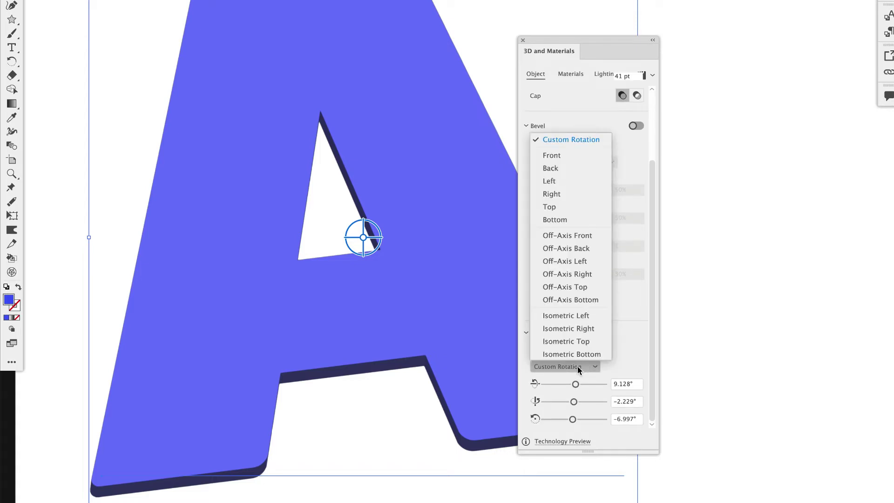
left_click(578, 155)
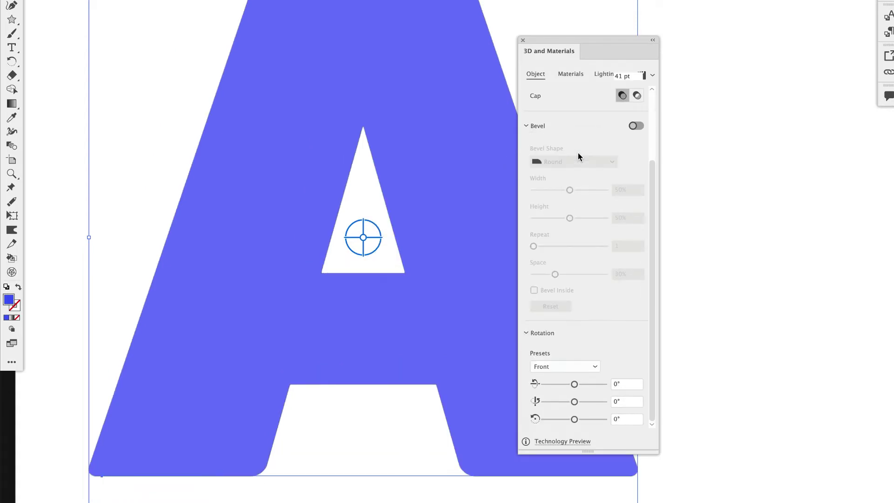
left_click(568, 367)
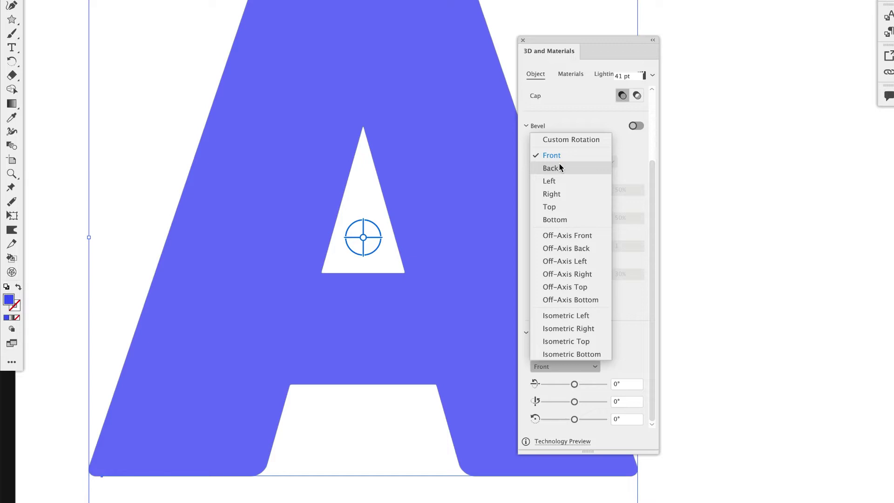
left_click(561, 196)
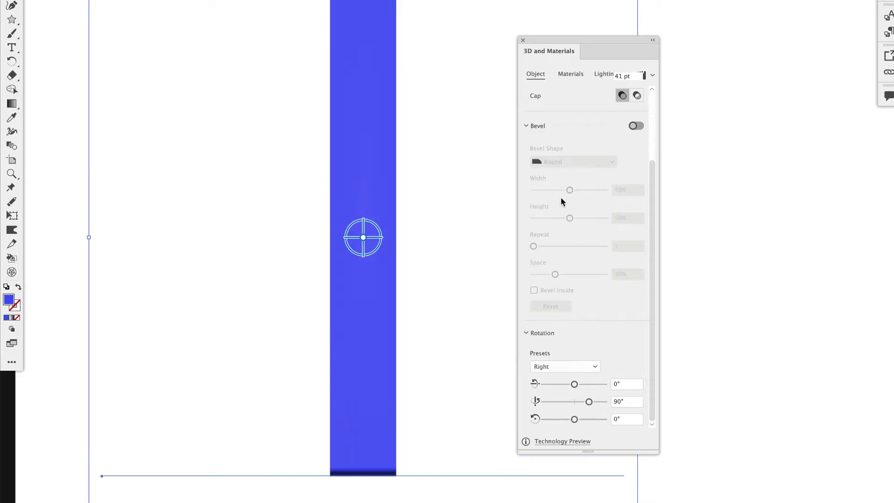
left_click(558, 371)
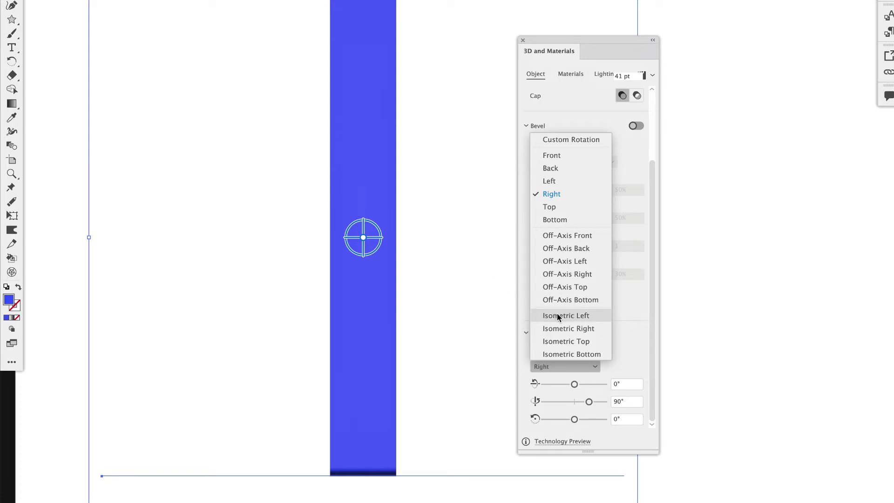
left_click(558, 316)
- Settle on Isometric Right, zoom out, and ease the X rotation to −27°
left_click(571, 366)
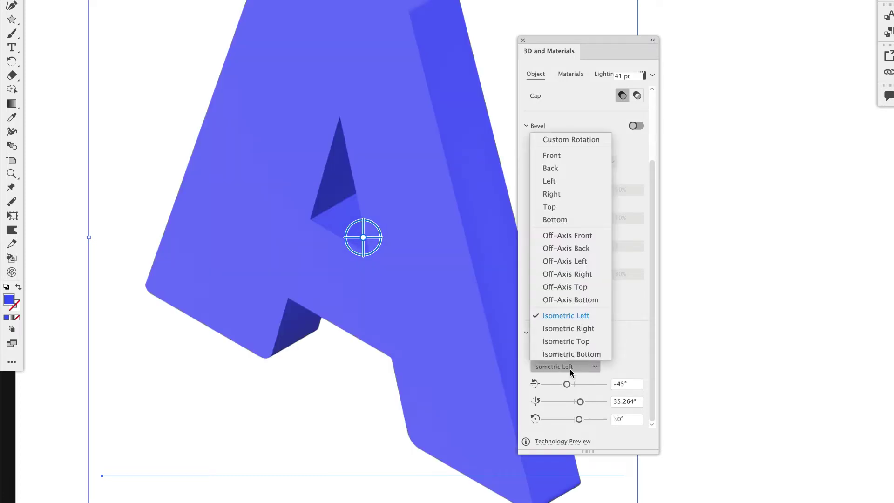
left_click(571, 329)
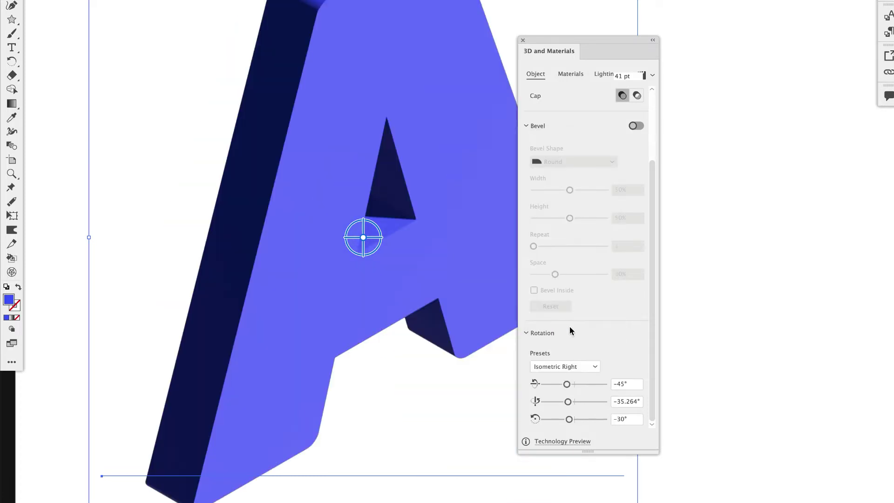
left_click(568, 366)
left_click(634, 339)
key("ctrl+0")
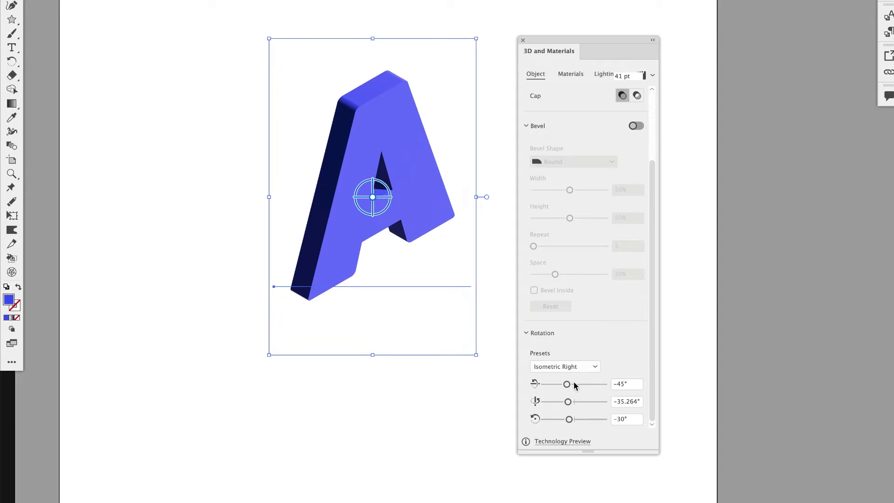
left_click_drag(567, 384, 570, 386)
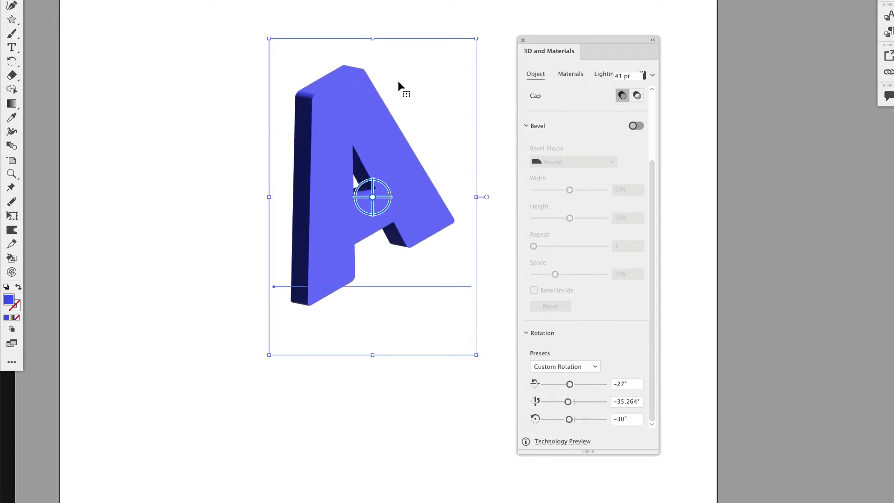
- Enlarge the materials panel and try Cardboard Paper, Handmade Rice Paper and Cartagena Wall Bricks on the A
scroll(400, 83, "up", 2)
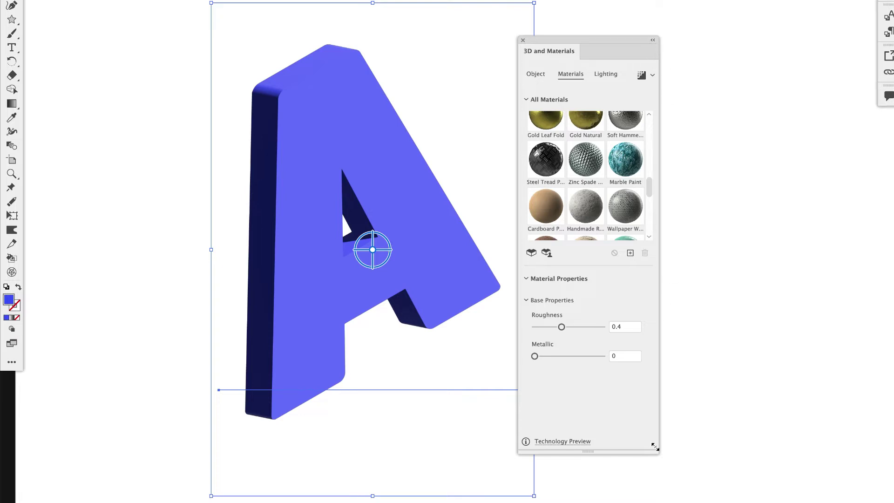
left_click_drag(658, 452, 806, 480)
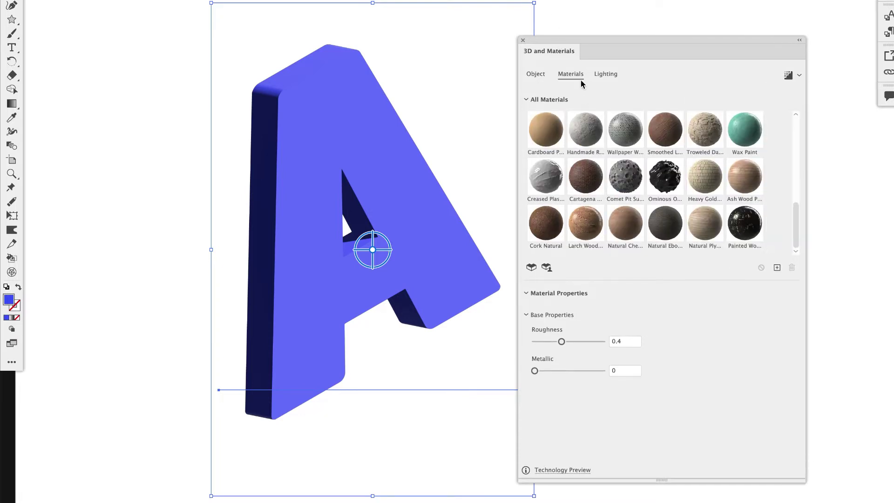
left_click(545, 131)
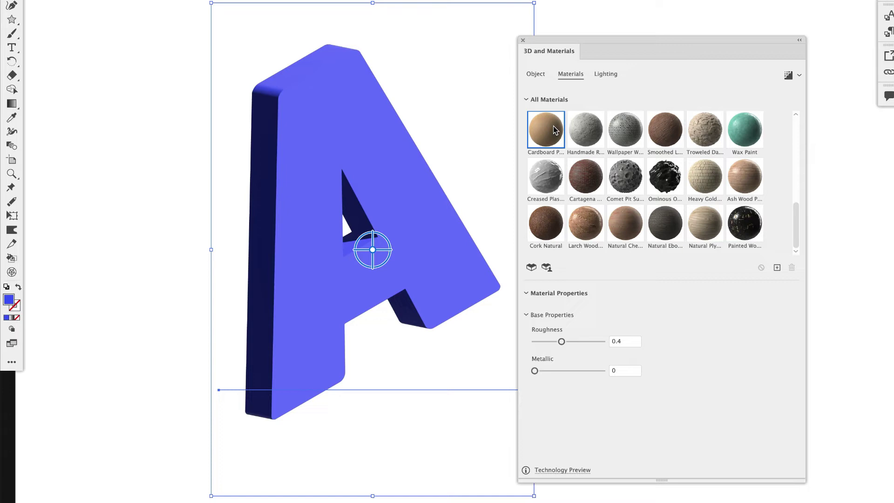
left_click(575, 135)
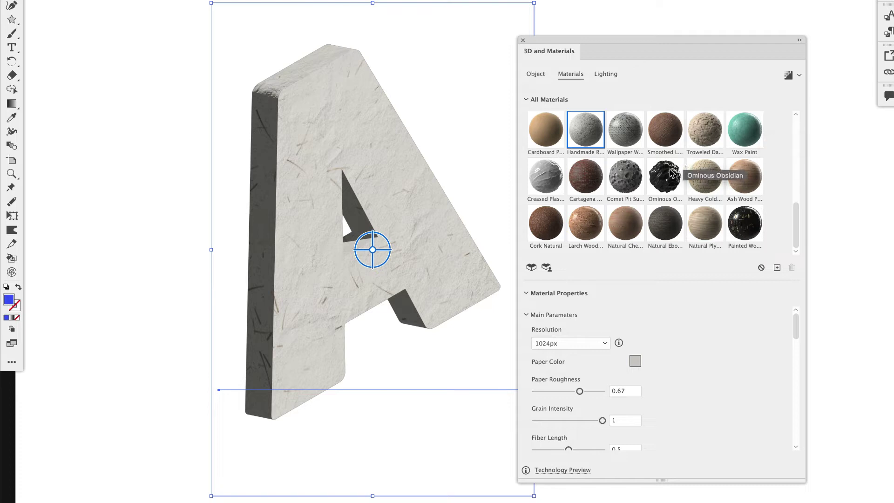
left_click(589, 184)
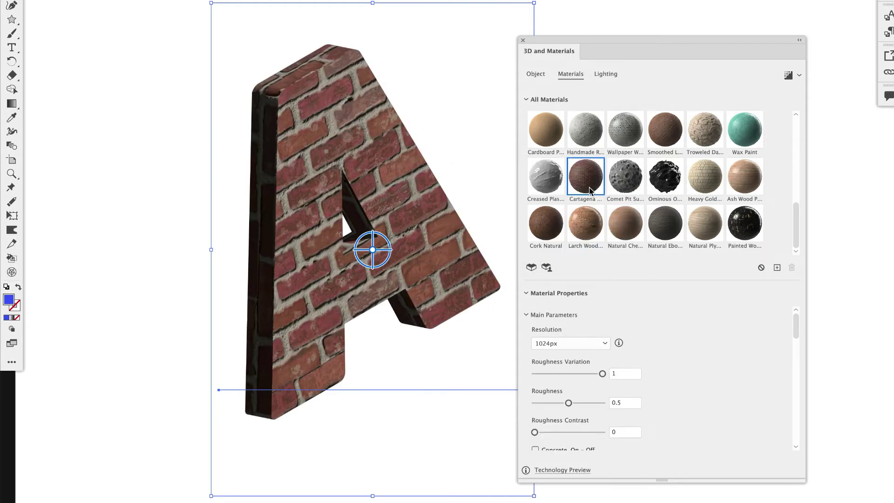
- Apply Larch Wood, try Painted Wood, then return to Larch Wood
left_click(590, 222)
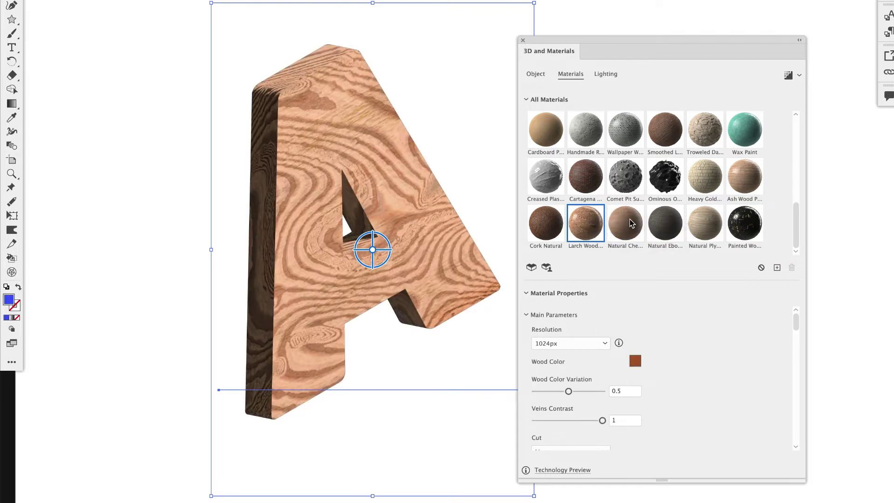
left_click(741, 225)
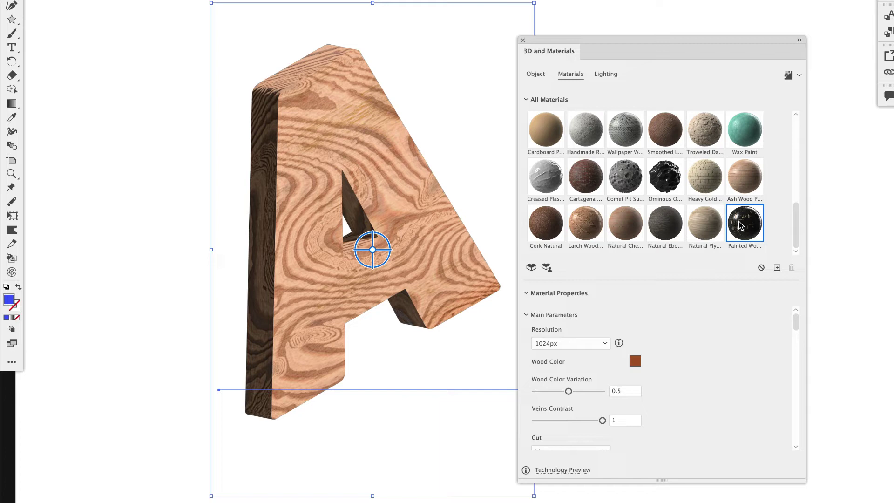
left_click(578, 223)
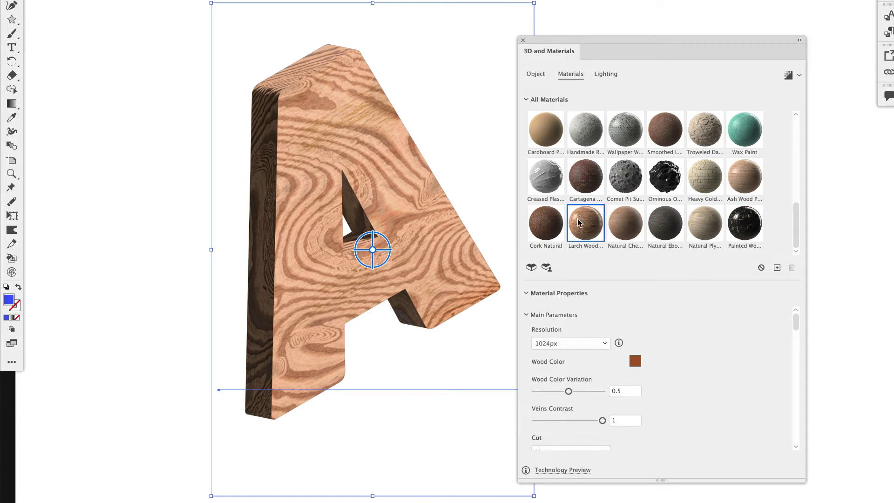
- Set the larch wood texture resolution to 2048px
left_click(580, 345)
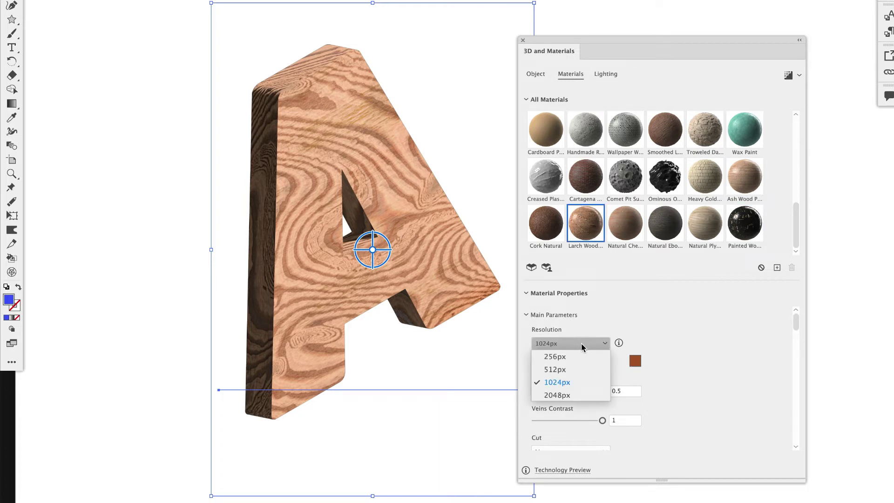
left_click(640, 318)
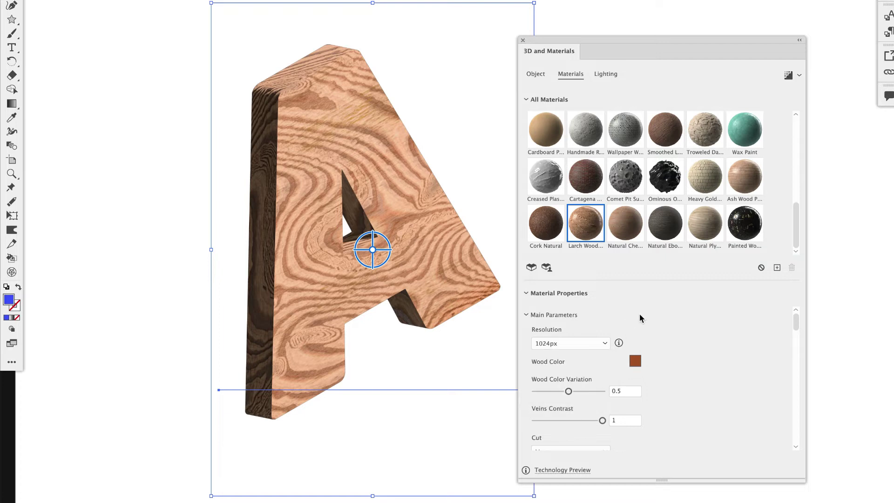
left_click(566, 345)
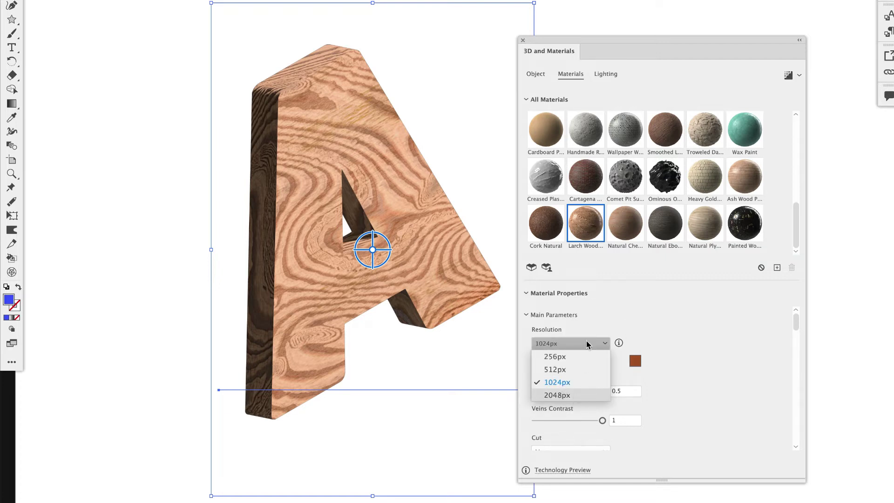
left_click(562, 394)
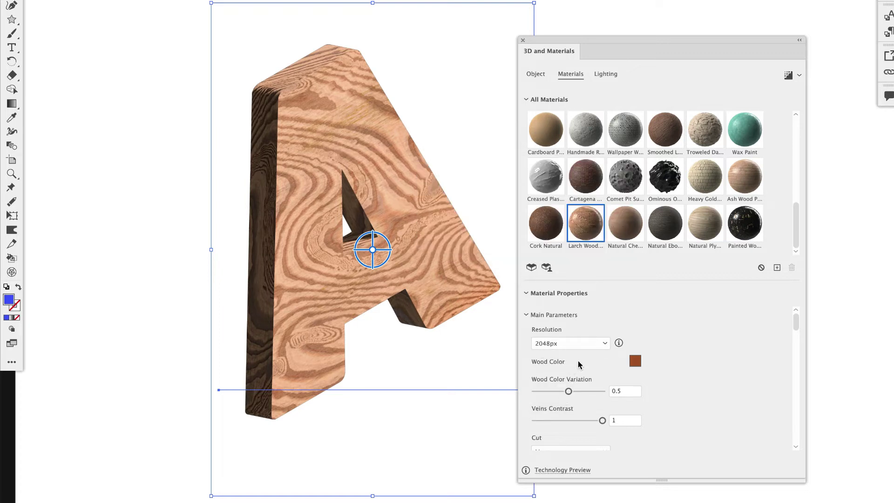
- Change the wood colour to light tan #D6B06E after briefly trying a blue
left_click(635, 361)
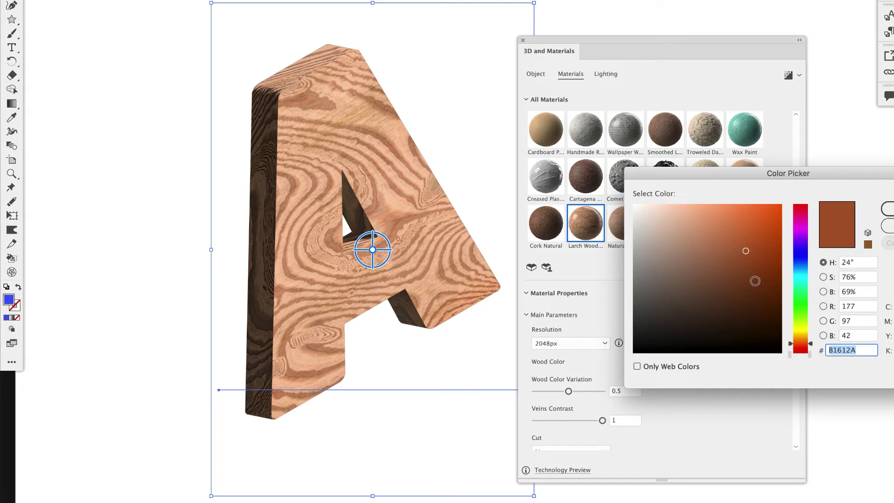
left_click(793, 255)
left_click(887, 209)
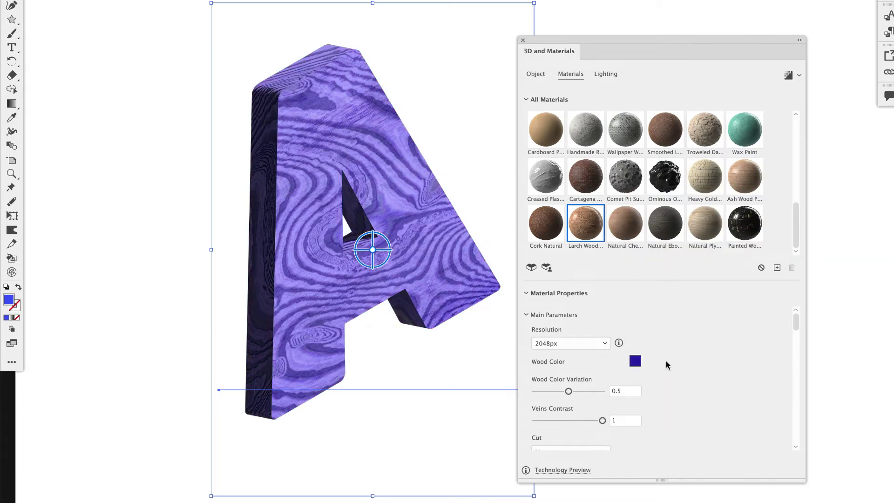
left_click(635, 361)
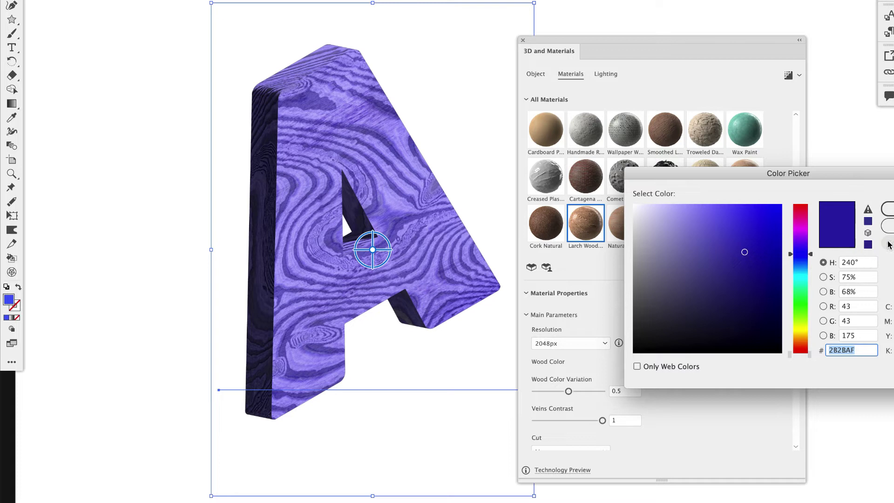
left_click(802, 338)
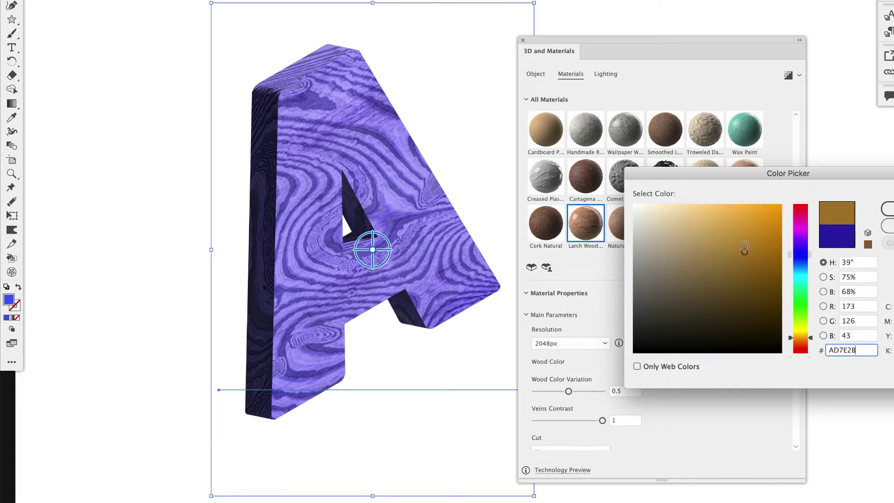
left_click(705, 227)
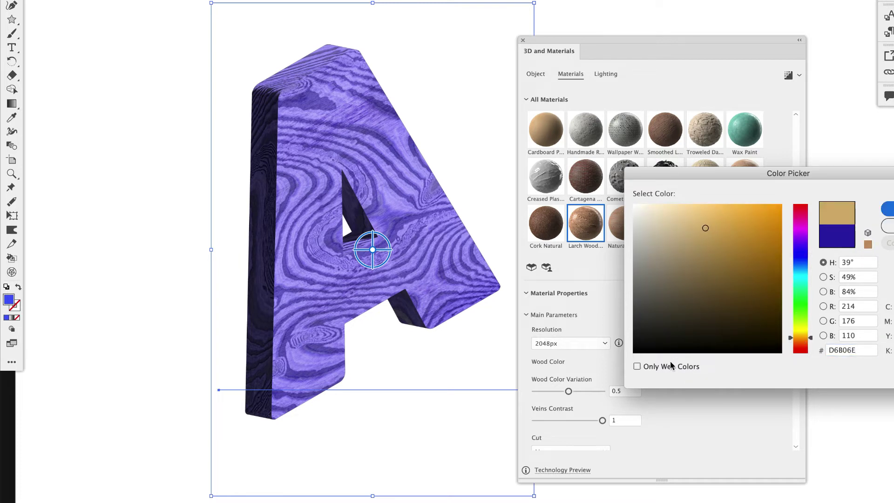
key("Return")
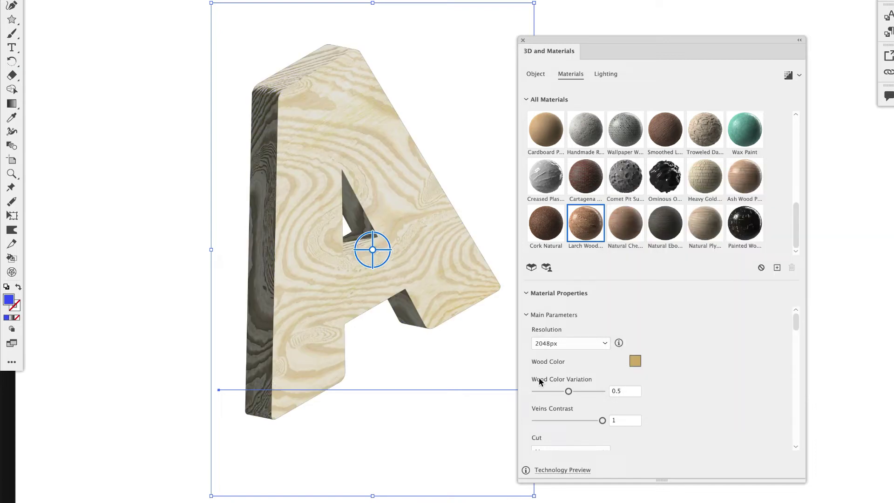
- Set veins contrast to 0.9, knots amount to 0.78 and fibres to 0.71
scroll(591, 377, "down", 4)
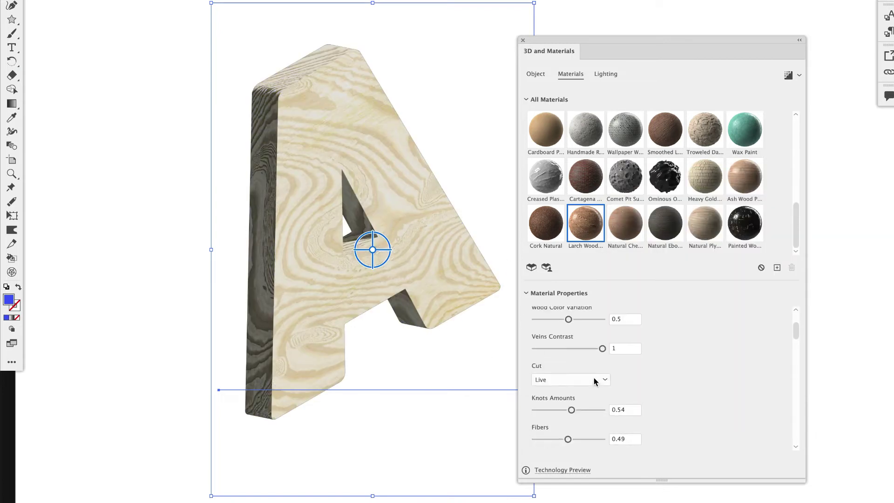
scroll(596, 354, "up", 2)
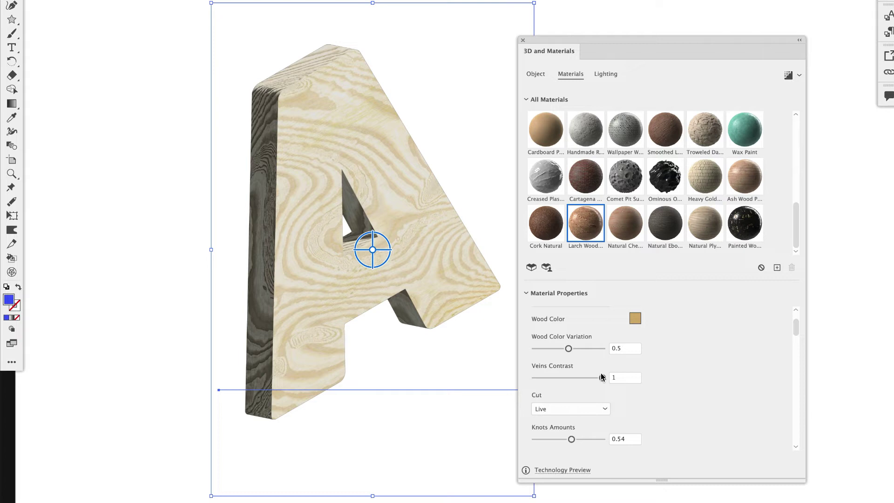
left_click_drag(602, 378, 554, 382)
left_click_drag(595, 379, 596, 378)
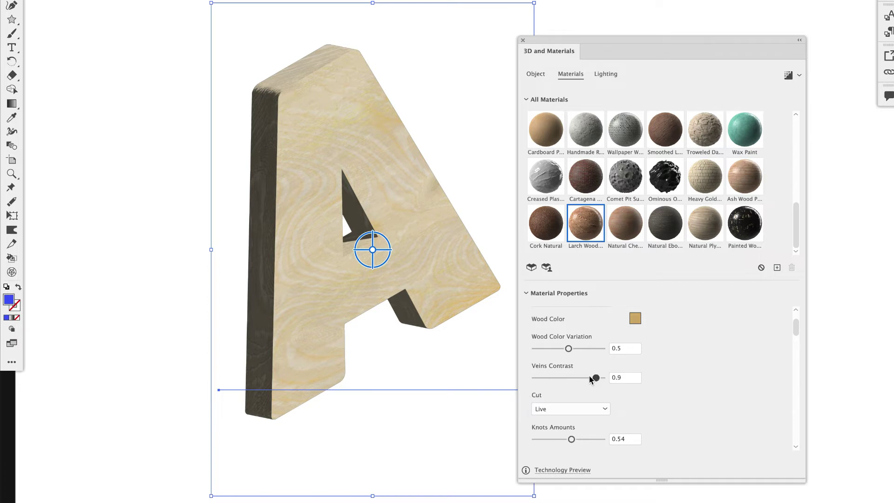
scroll(562, 370, "down", 3)
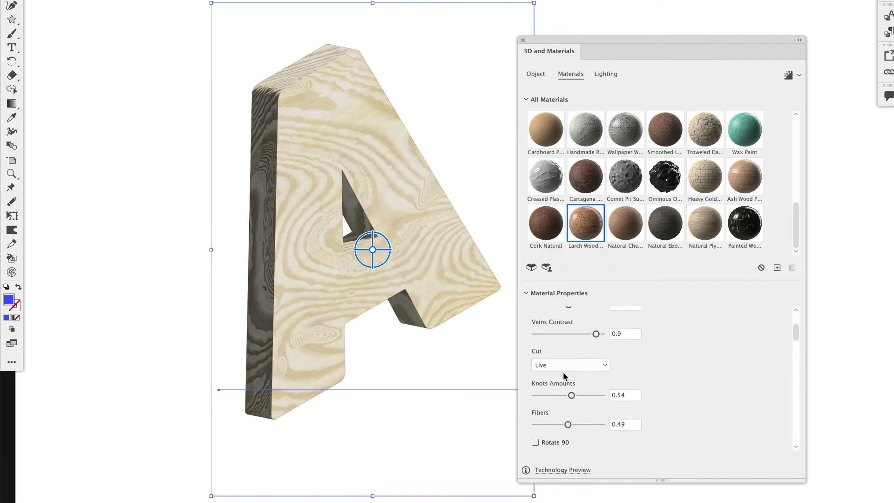
left_click_drag(578, 370, 584, 398)
left_click(583, 398)
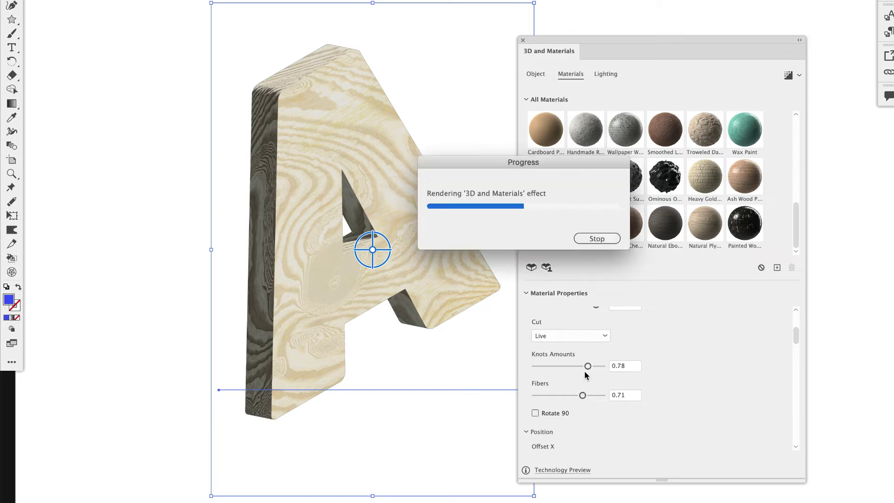
- Adjust the remaining wood properties so scratches colour opacity reads 0.45
left_click_drag(795, 336, 795, 348)
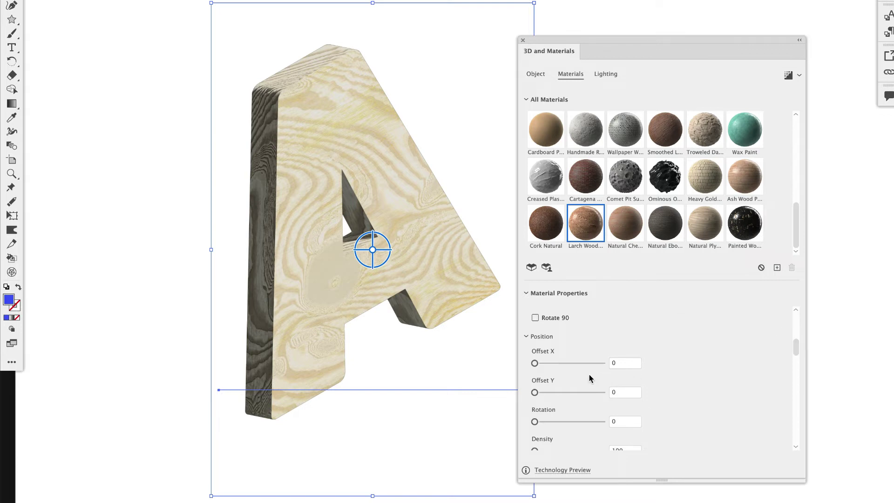
scroll(588, 367, "up", 5)
scroll(585, 423, "down", 4)
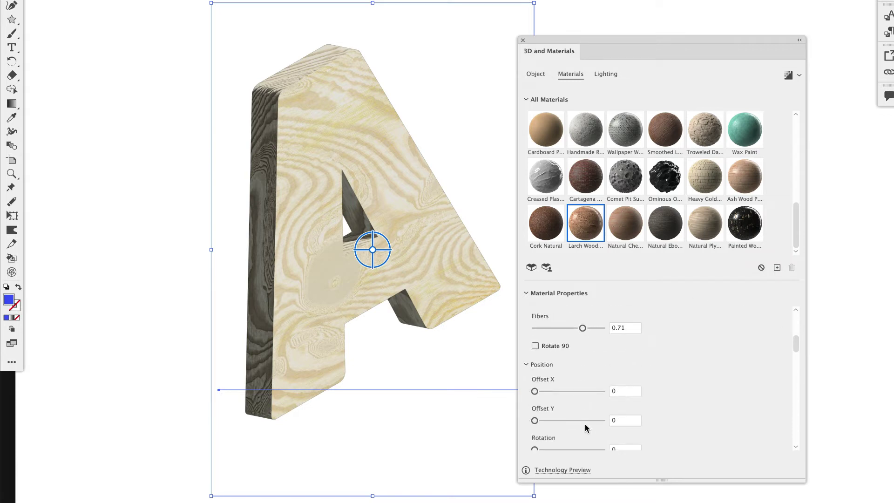
scroll(584, 423, "down", 10)
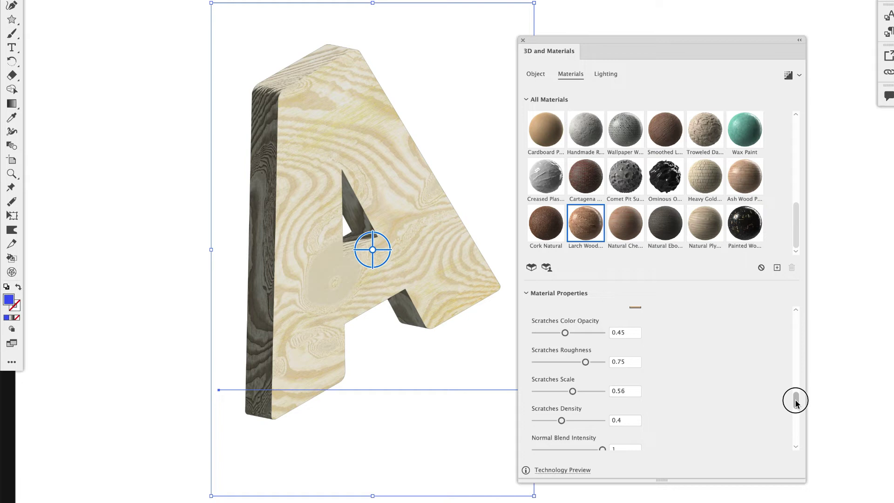
left_click_drag(796, 403, 785, 305)
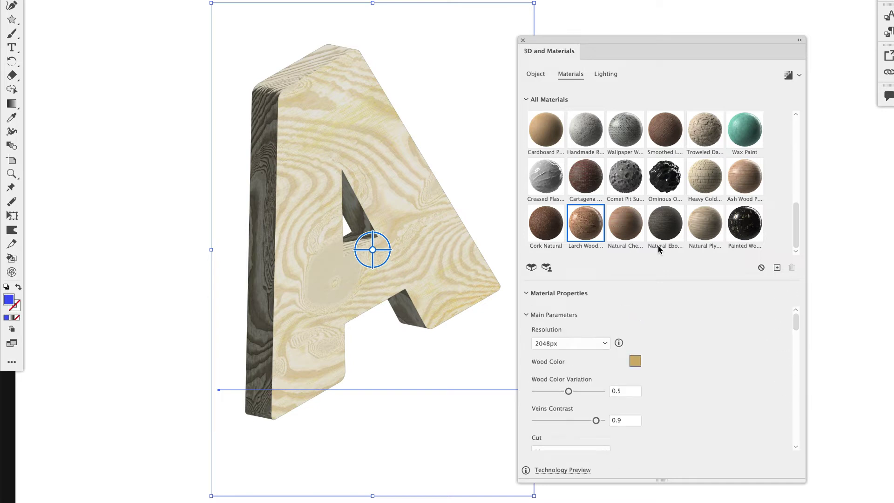
- Apply the Cardboard material to the letter at 2048px texture resolution
left_click(585, 130)
left_click(545, 132)
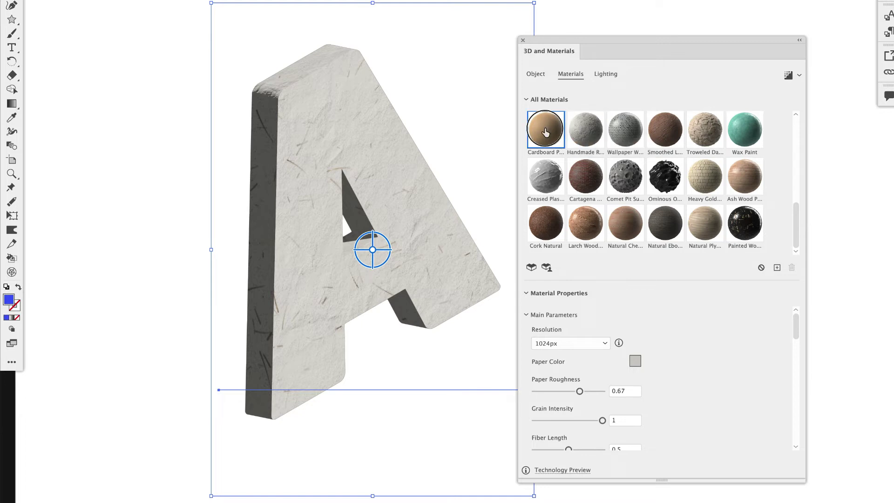
left_click(591, 347)
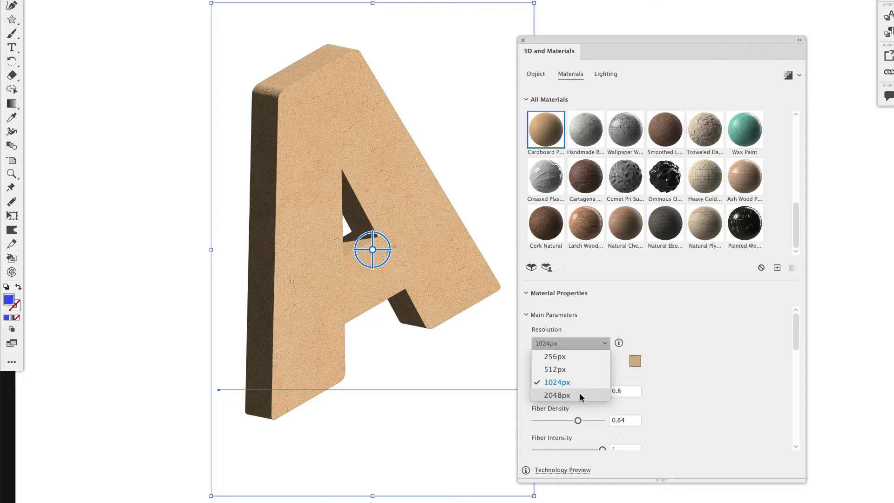
left_click(581, 395)
- Raise cardboard fiber density to 0.87 and lower texture contrast to 0.21
scroll(599, 388, "down", 1)
scroll(599, 388, "down", 1)
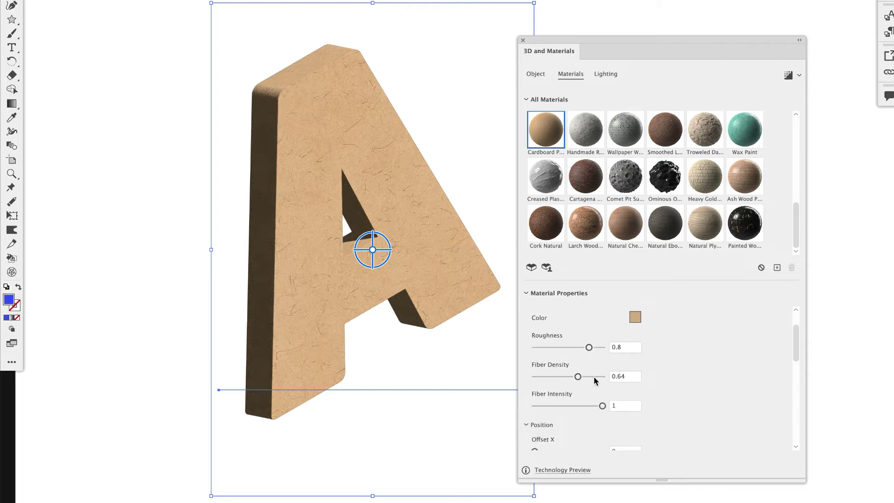
left_click(593, 376)
scroll(589, 394, "down", 5)
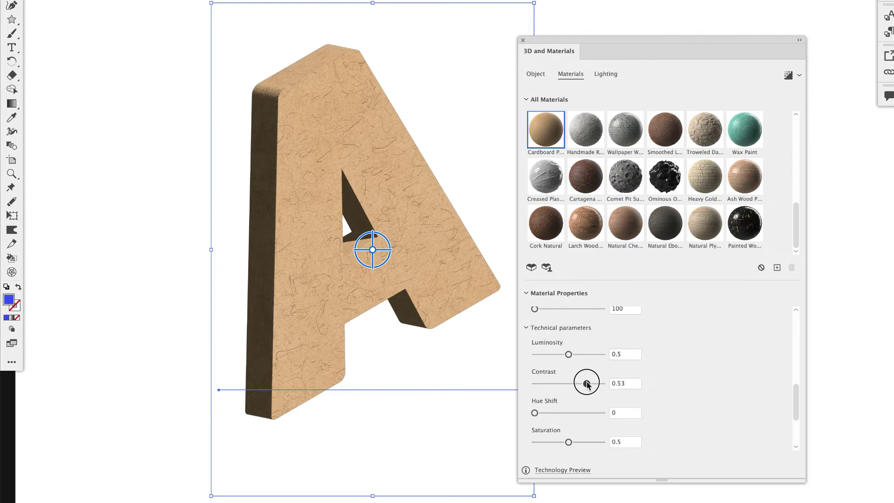
left_click(585, 383)
left_click(575, 383)
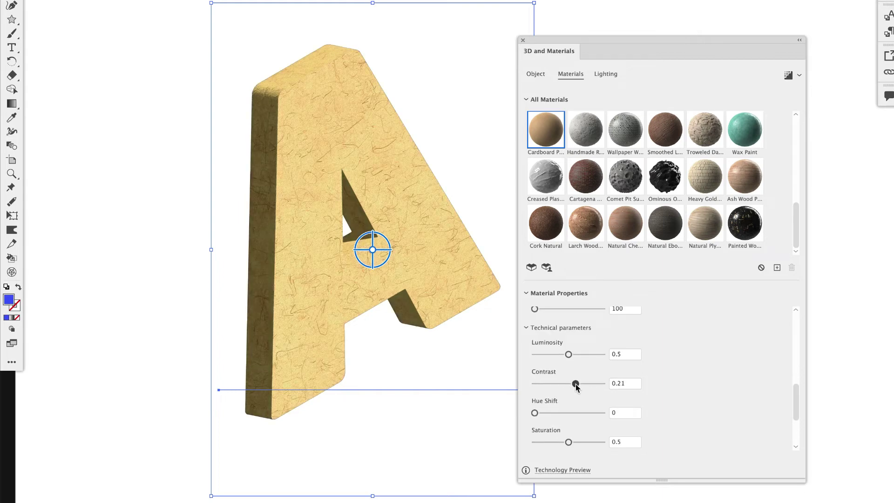
scroll(692, 347, "up", 1)
scroll(692, 347, "up", 4)
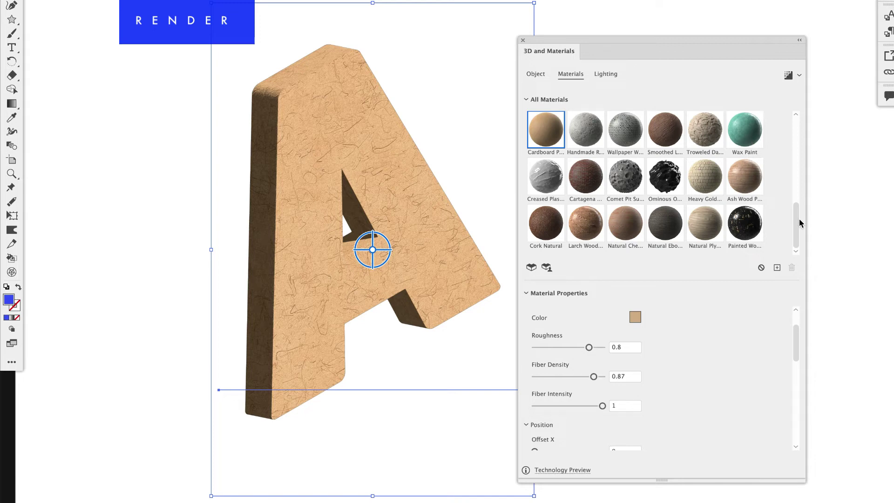
- Switch the letter to Die Cast Brass and set its texture resolution to 2048px
left_click_drag(799, 225, 799, 199)
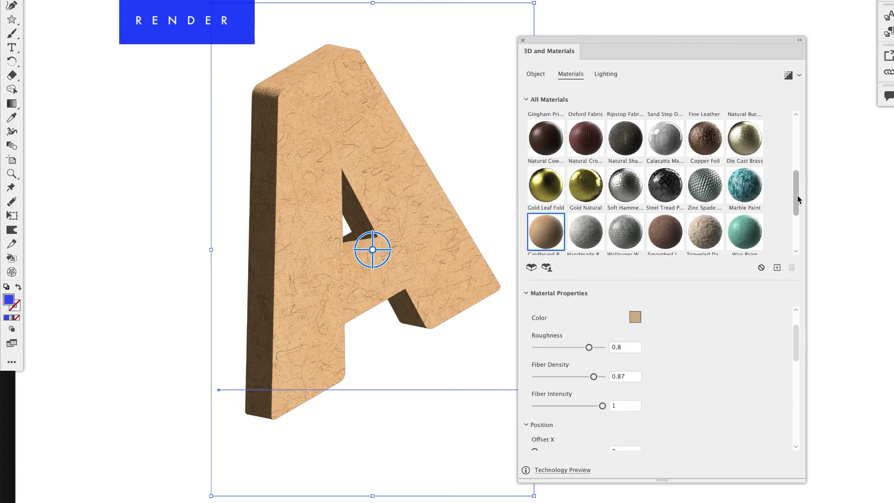
left_click(745, 144)
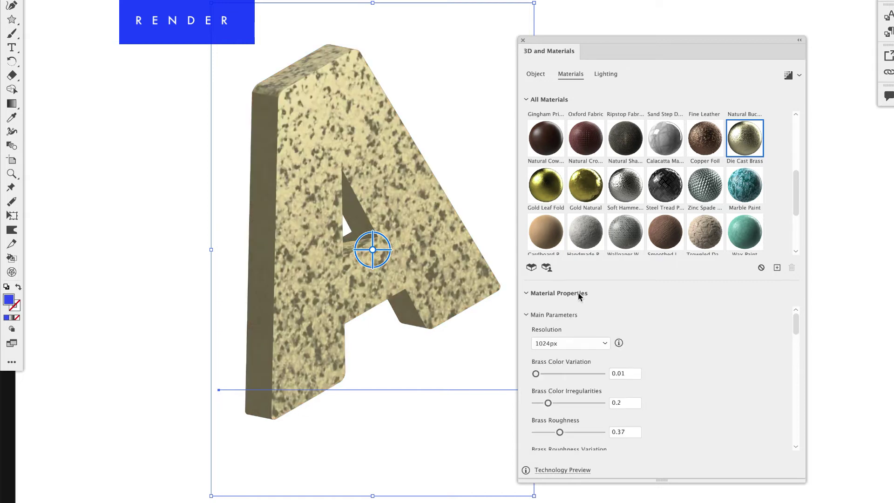
left_click(575, 345)
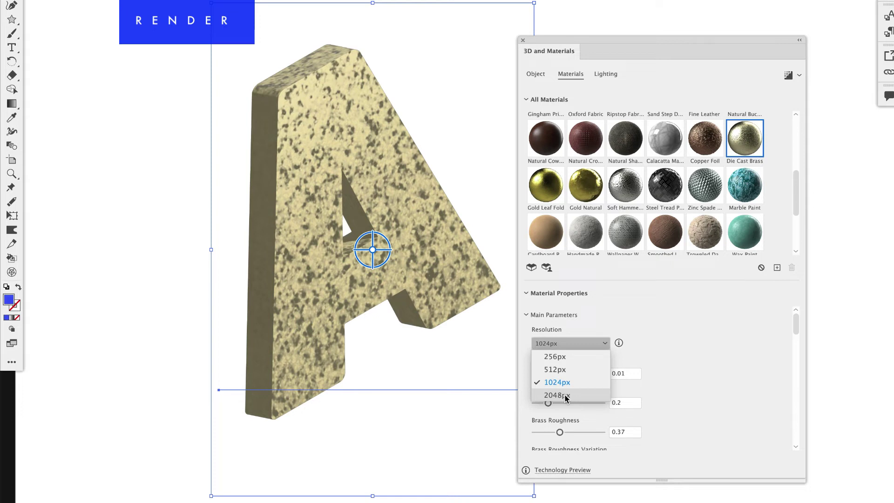
left_click(566, 395)
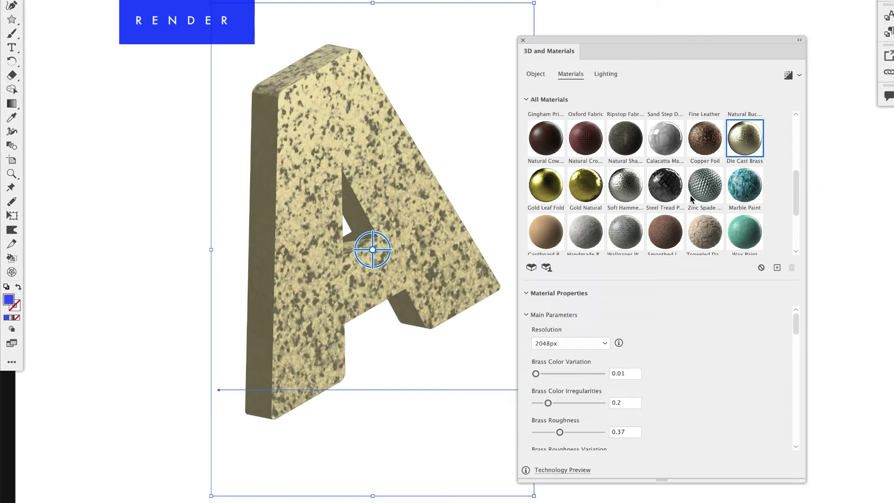
- Turn on ray tracing, remember it for all objects, and render the brass letter
left_click(799, 76)
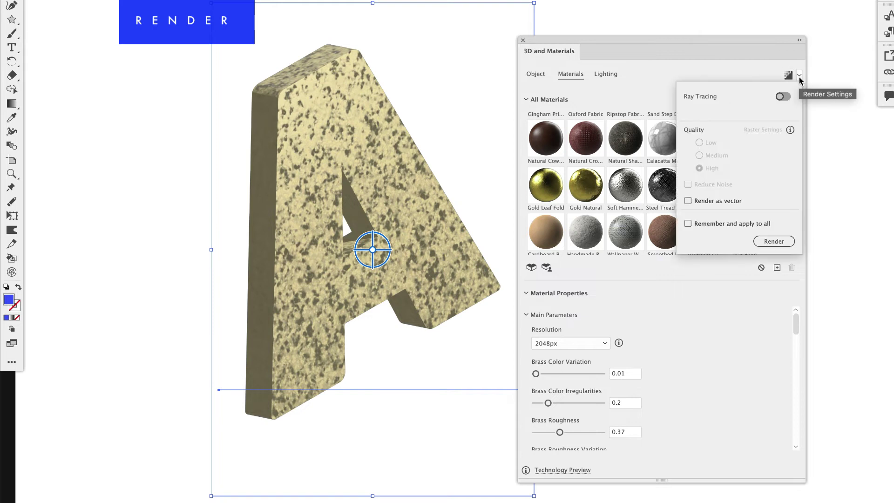
left_click(784, 97)
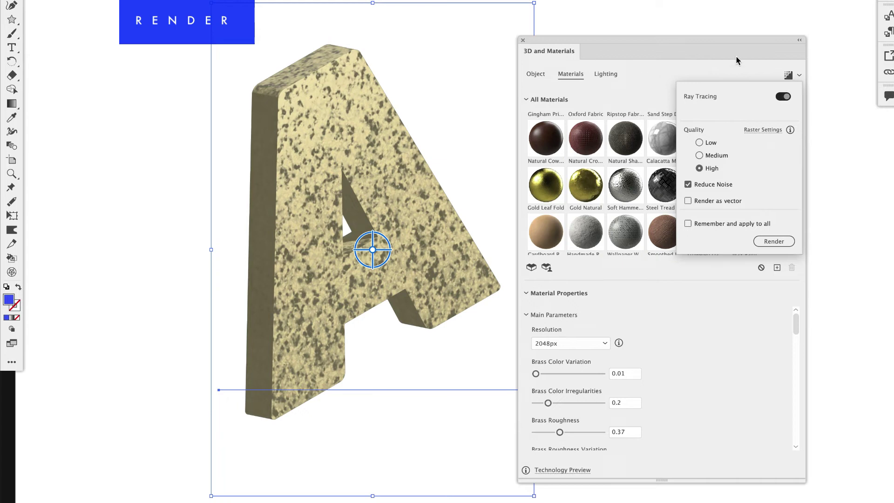
left_click(688, 224)
left_click(779, 246)
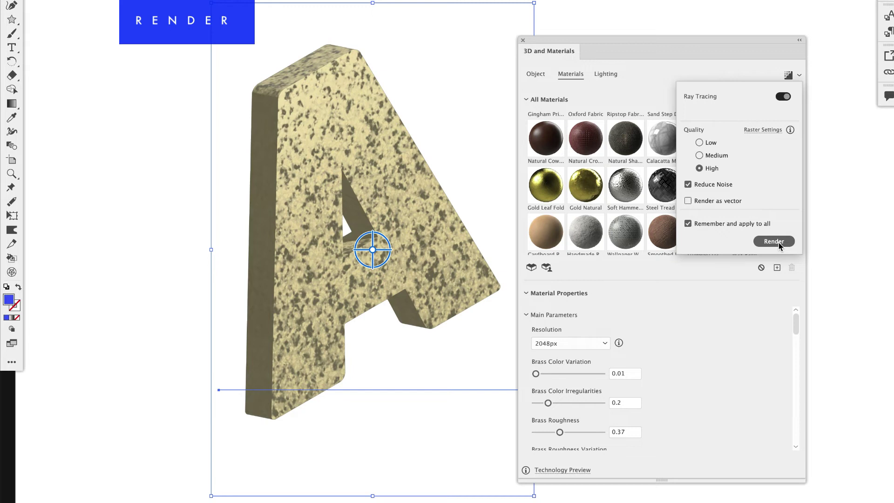
left_click(774, 241)
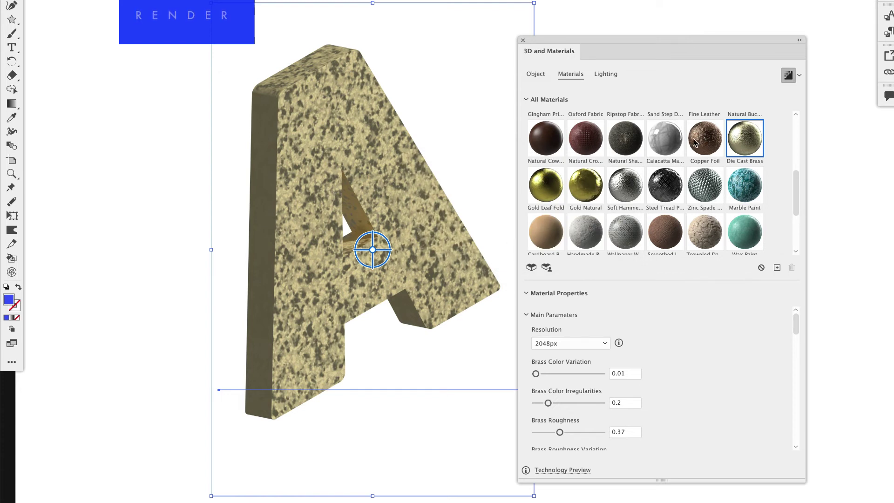
- Apply Calacatta Marble and rotate the letter to a new angle in real-time preview
left_click(672, 142)
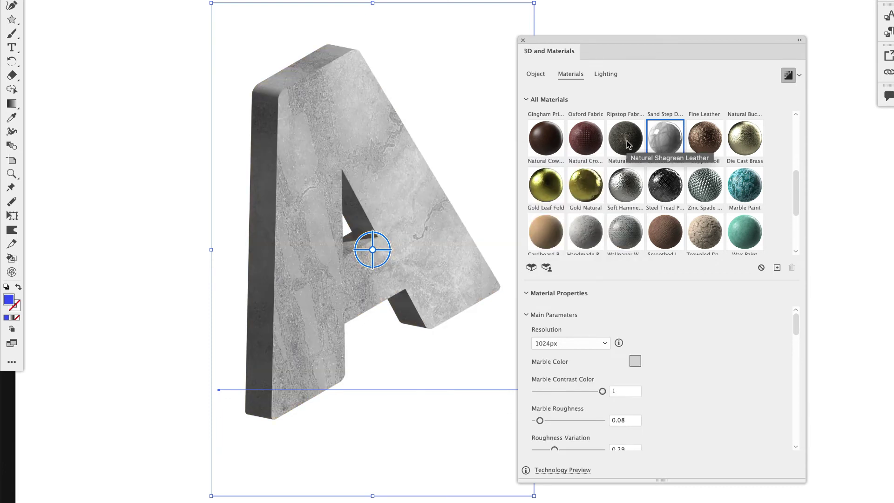
left_click(788, 76)
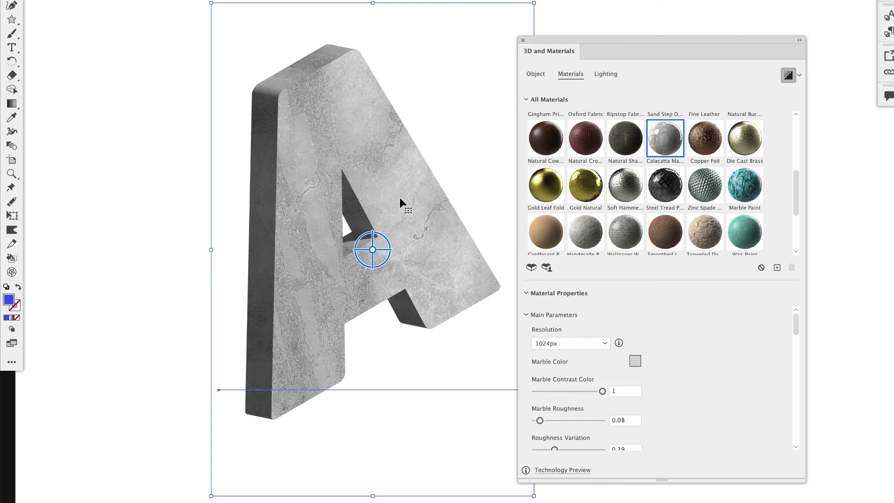
left_click_drag(400, 200, 360, 200)
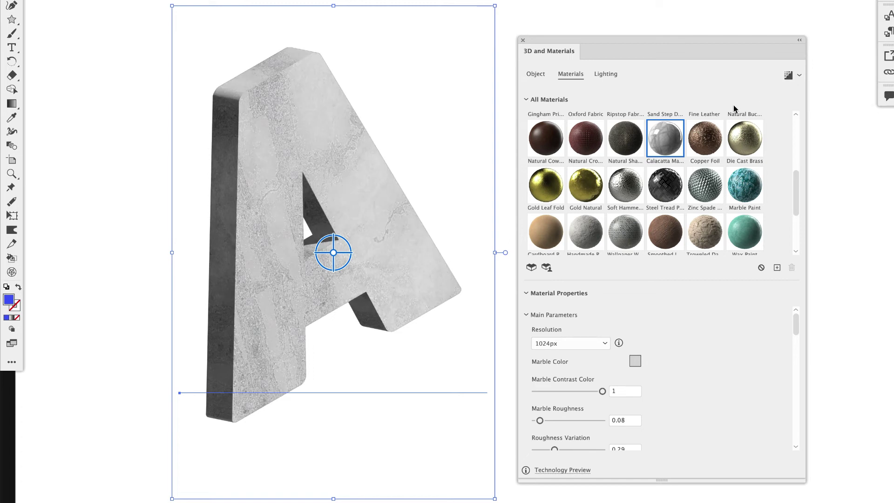
left_click_drag(364, 193, 378, 259)
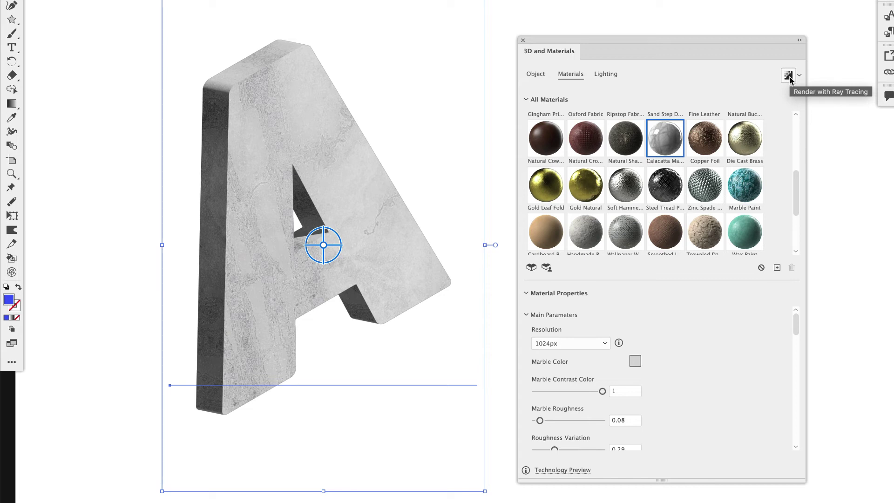
- Re-render the marble letter with ray tracing and move it right and down
left_click(788, 76)
mouse_move(297, 112)
left_mouse_down()
mouse_move(303, 99)
mouse_move(375, 200)
mouse_move(319, 99)
mouse_move(256, 194)
mouse_move(283, 131)
mouse_move(300, 125)
left_mouse_up()
left_click(535, 74)
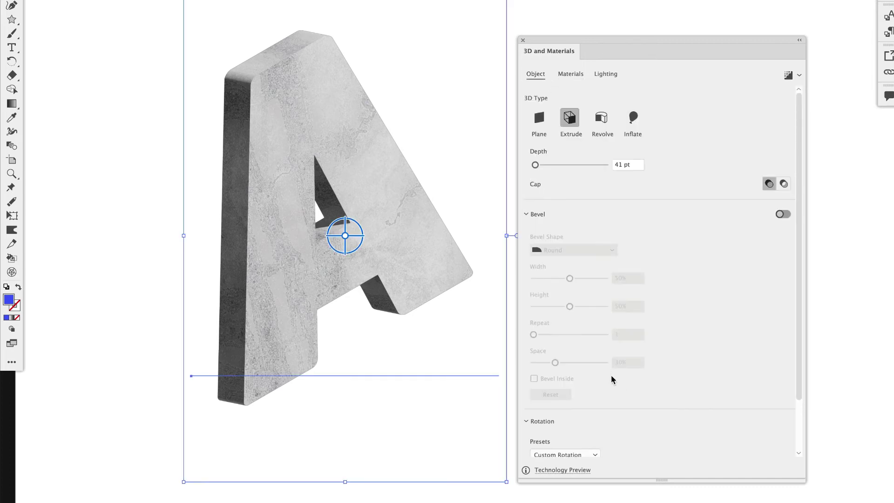
- Tilt the letter to -20° and relight it: 94% intensity, 93° rotation, 52° height
scroll(610, 375, "down", 3)
left_click_drag(569, 412, 571, 447)
left_click(606, 75)
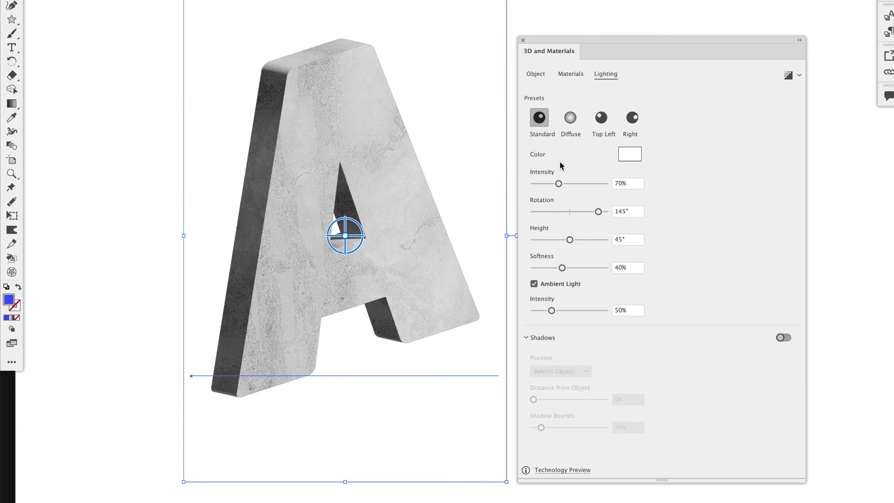
mouse_move(559, 183)
left_mouse_down()
mouse_move(603, 186)
mouse_move(529, 190)
mouse_move(568, 186)
left_mouse_up()
mouse_move(598, 211)
left_mouse_down()
mouse_move(526, 207)
mouse_move(588, 212)
left_mouse_up()
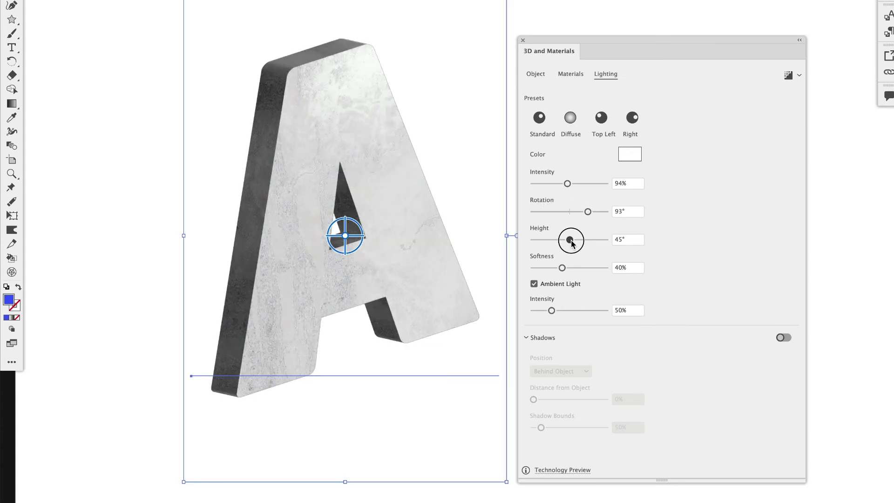
left_click_drag(571, 242, 576, 268)
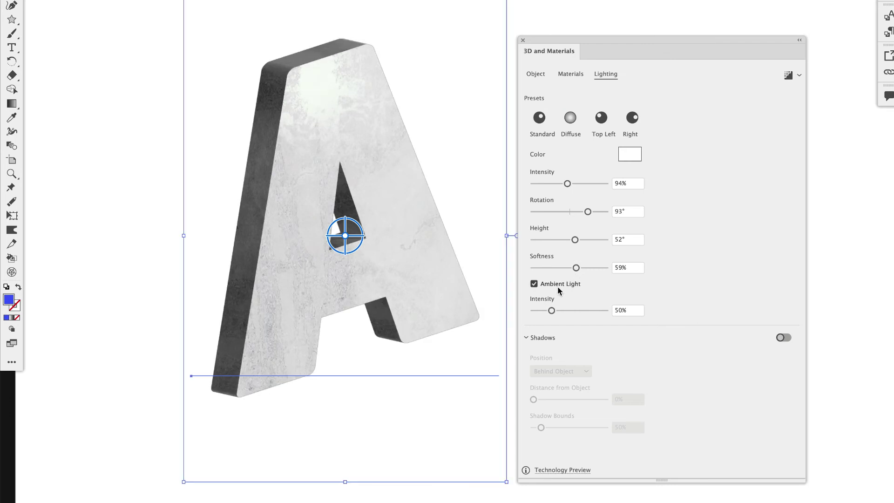
left_click(534, 284)
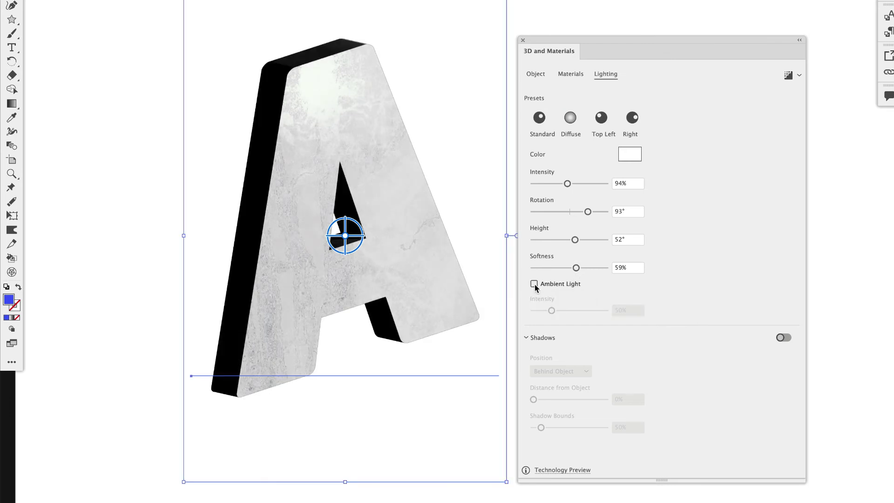
left_click(534, 284)
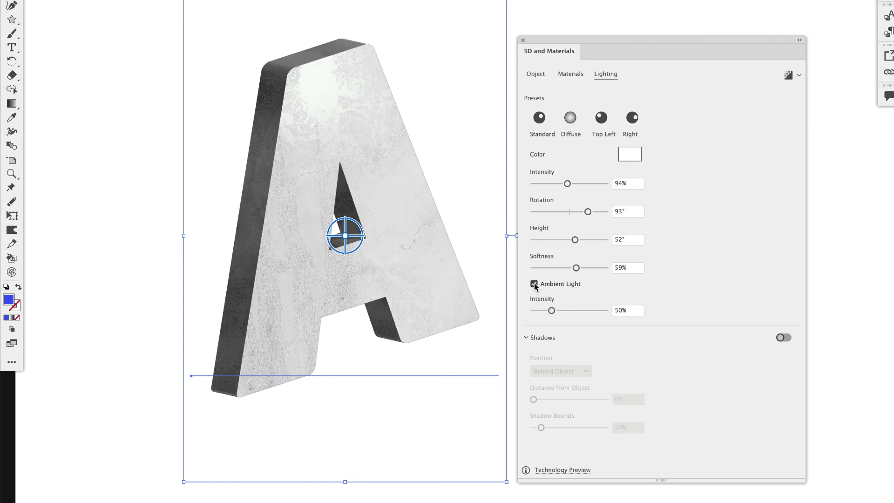
left_click(534, 284)
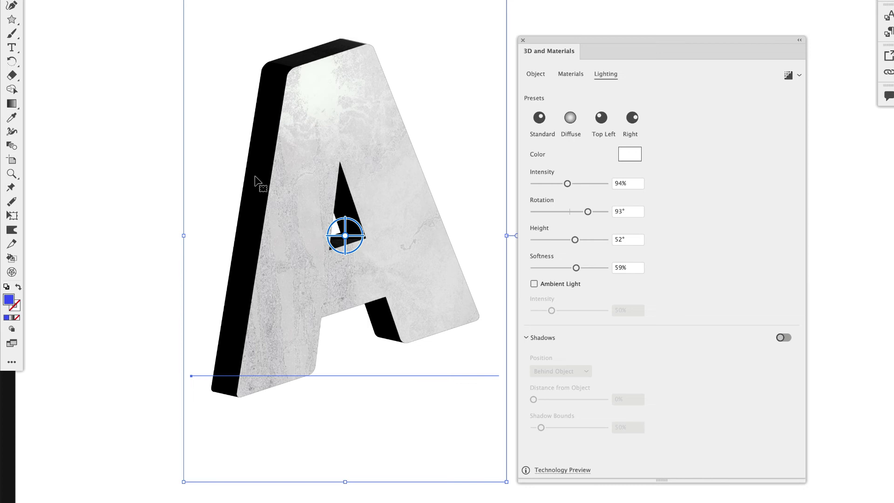
left_click(534, 284)
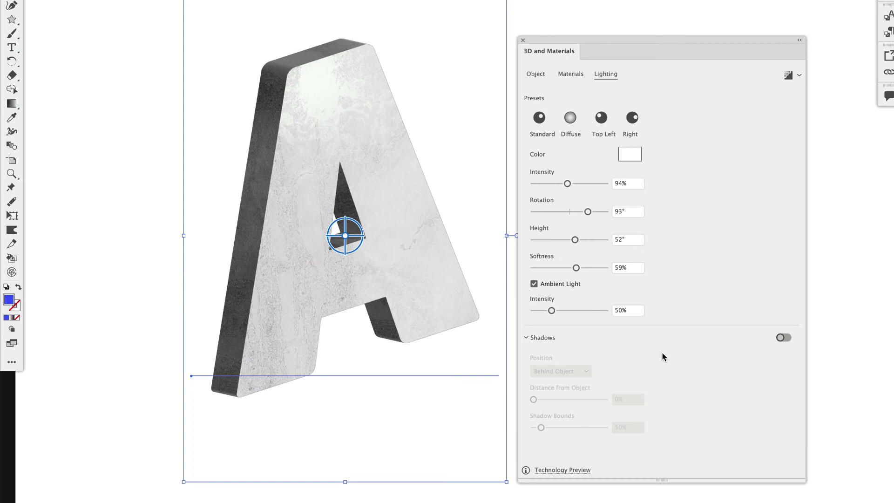
- Turn on a shadow positioned below the letter at 13% distance
left_click(790, 340)
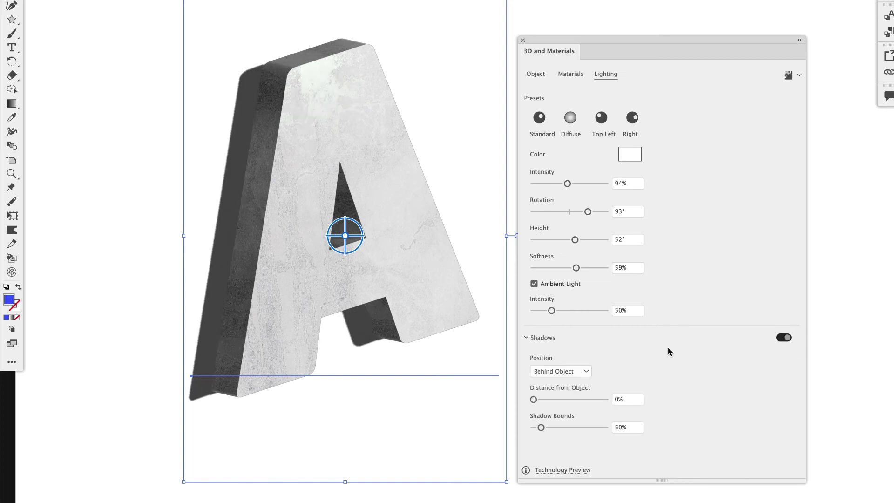
left_click(562, 373)
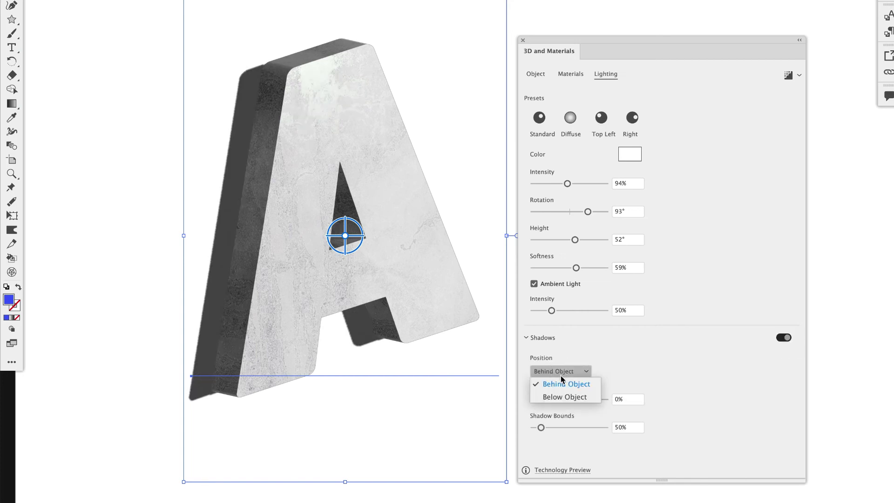
left_click(554, 398)
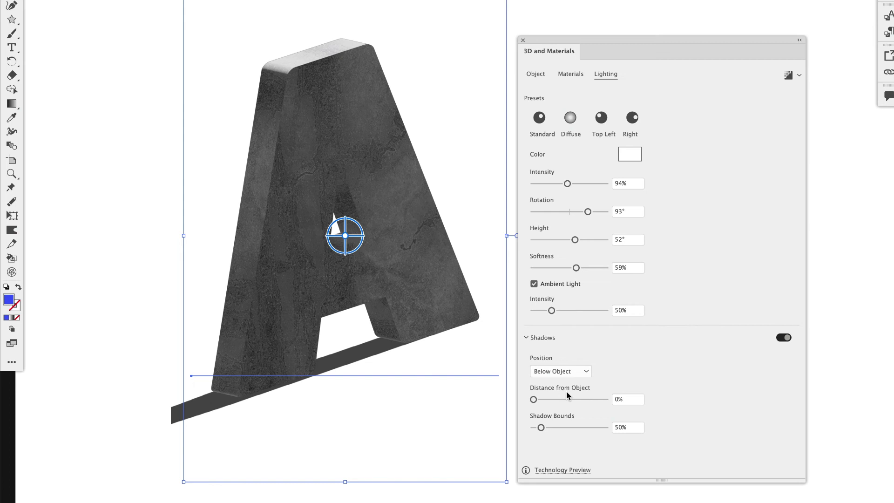
mouse_move(533, 399)
left_mouse_down()
mouse_move(550, 402)
mouse_move(542, 400)
left_mouse_up()
- Readjust the light to −7° rotation, 84% intensity and 52% softness
left_click_drag(587, 213, 567, 224)
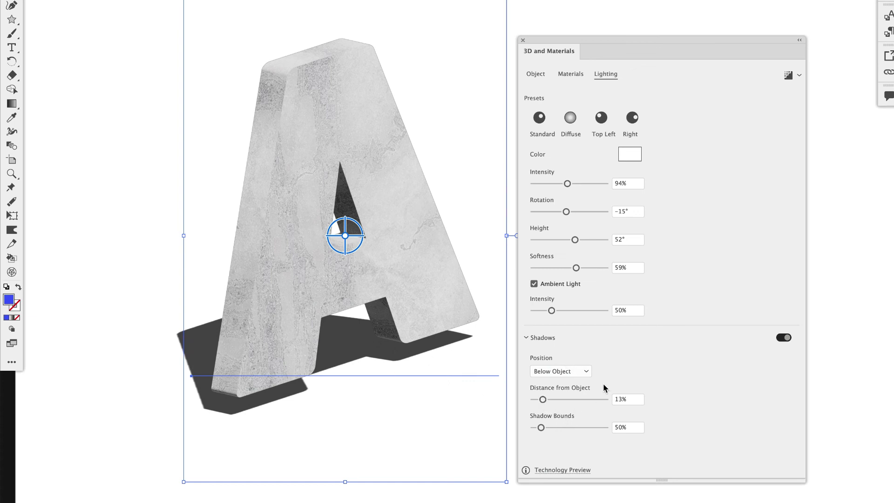
left_click_drag(567, 183, 567, 211)
left_click(570, 268)
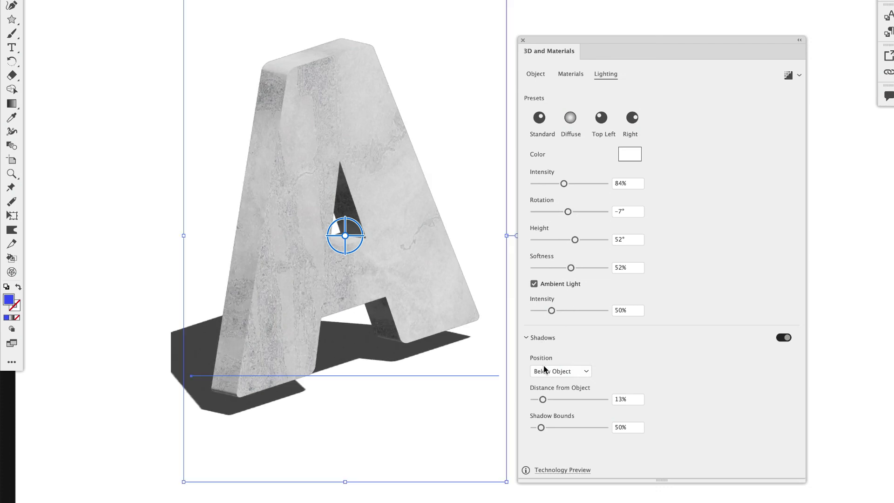
- Turn the shadow off and try Diffuse and Standard lighting presets, lowering intensity
left_click(782, 338)
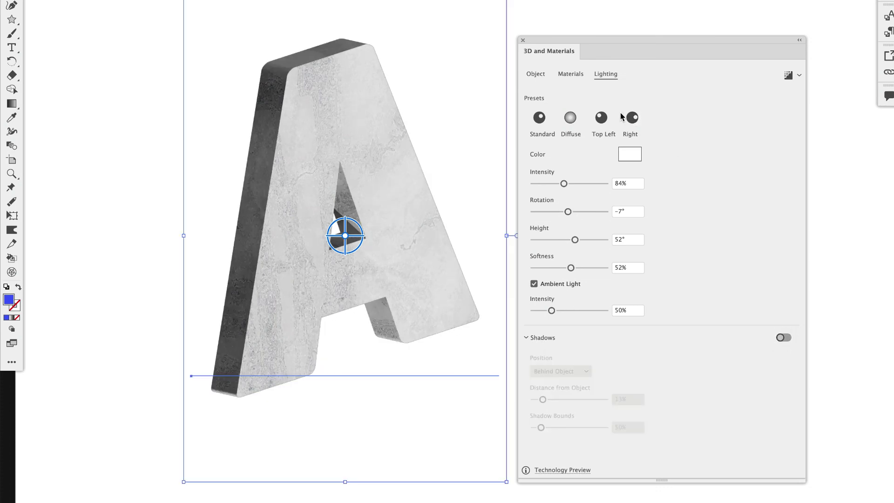
left_click(570, 117)
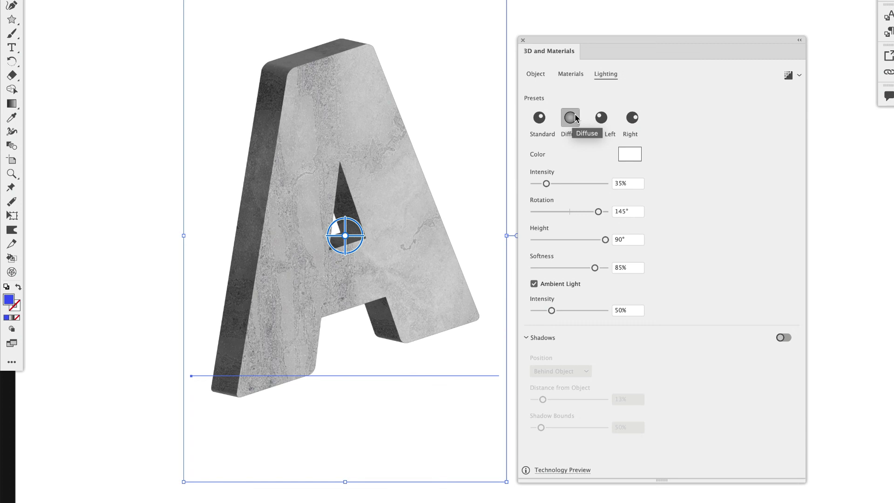
left_click(544, 120)
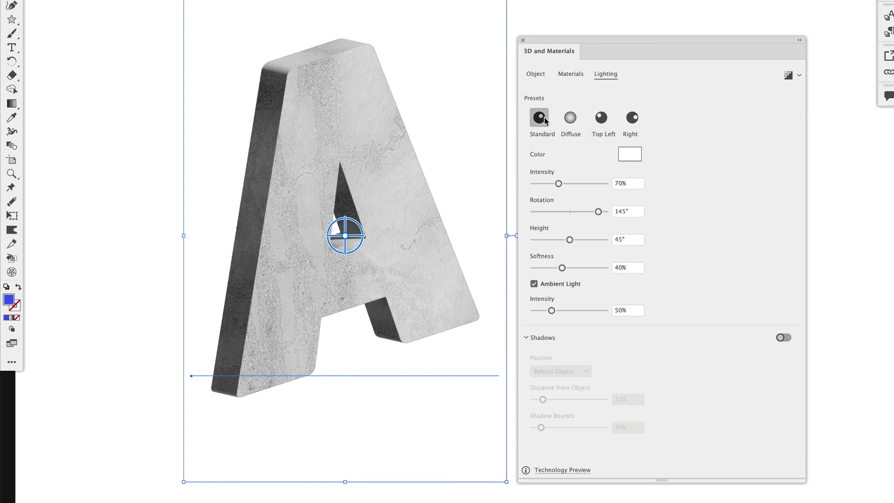
left_click(570, 116)
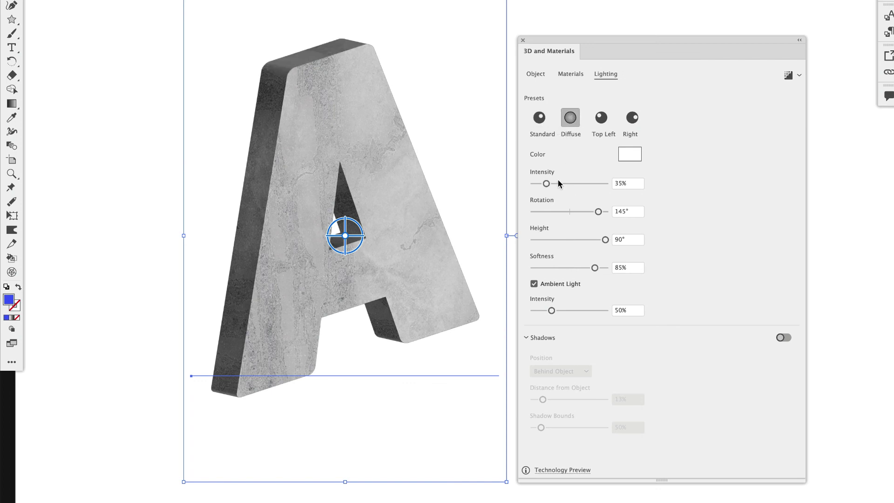
mouse_move(558, 183)
left_mouse_down()
mouse_move(543, 185)
mouse_move(551, 185)
left_mouse_up()
mouse_move(598, 211)
left_mouse_down()
mouse_move(573, 210)
mouse_move(587, 213)
left_mouse_up()
- Settle on the Right lighting preset and return to the Object settings
left_click(601, 117)
left_click(633, 117)
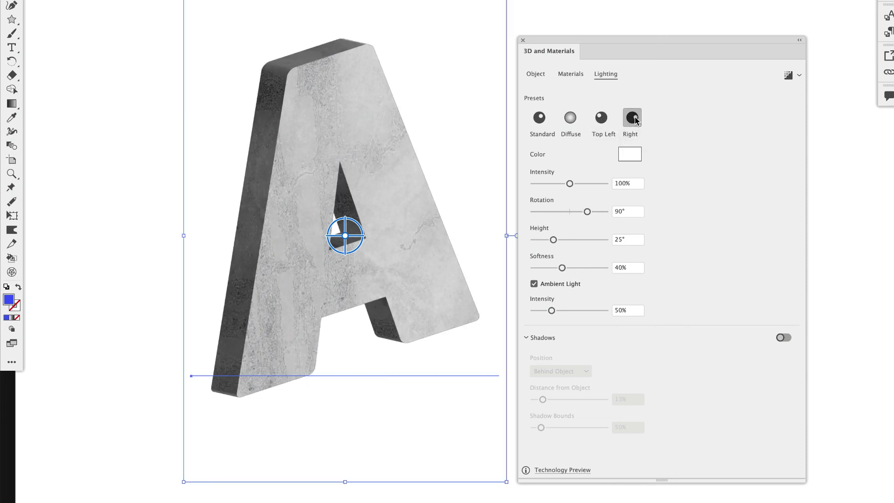
left_click(539, 74)
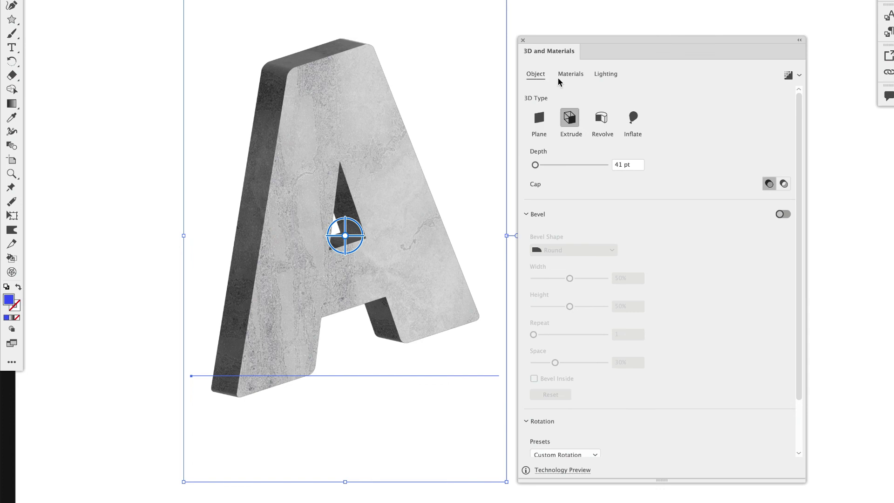